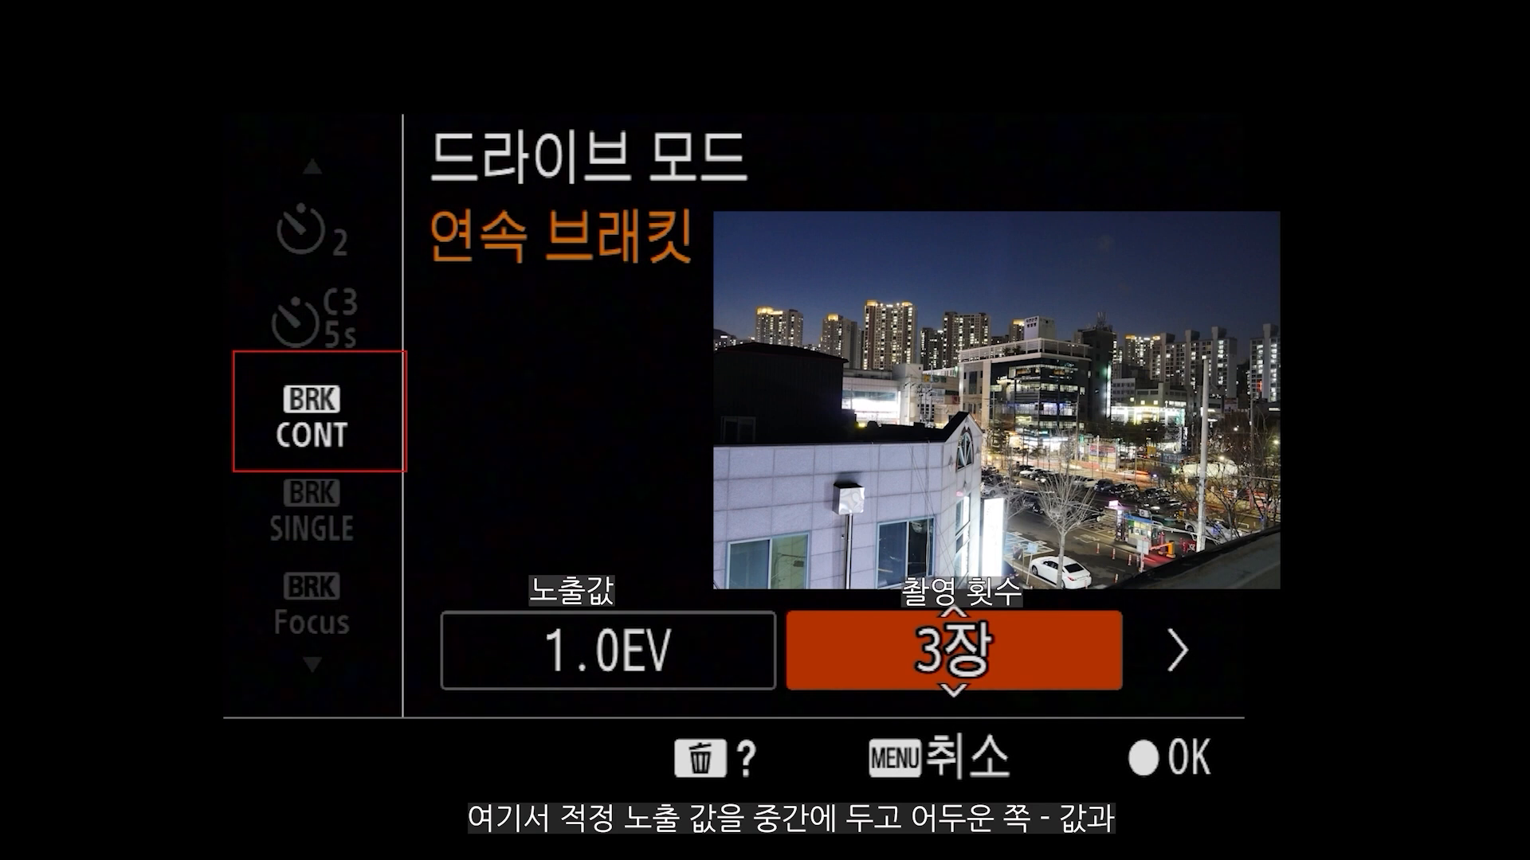
# Increase the exposure increment of the continuous bracketing drive mode
pyautogui.press('Left')
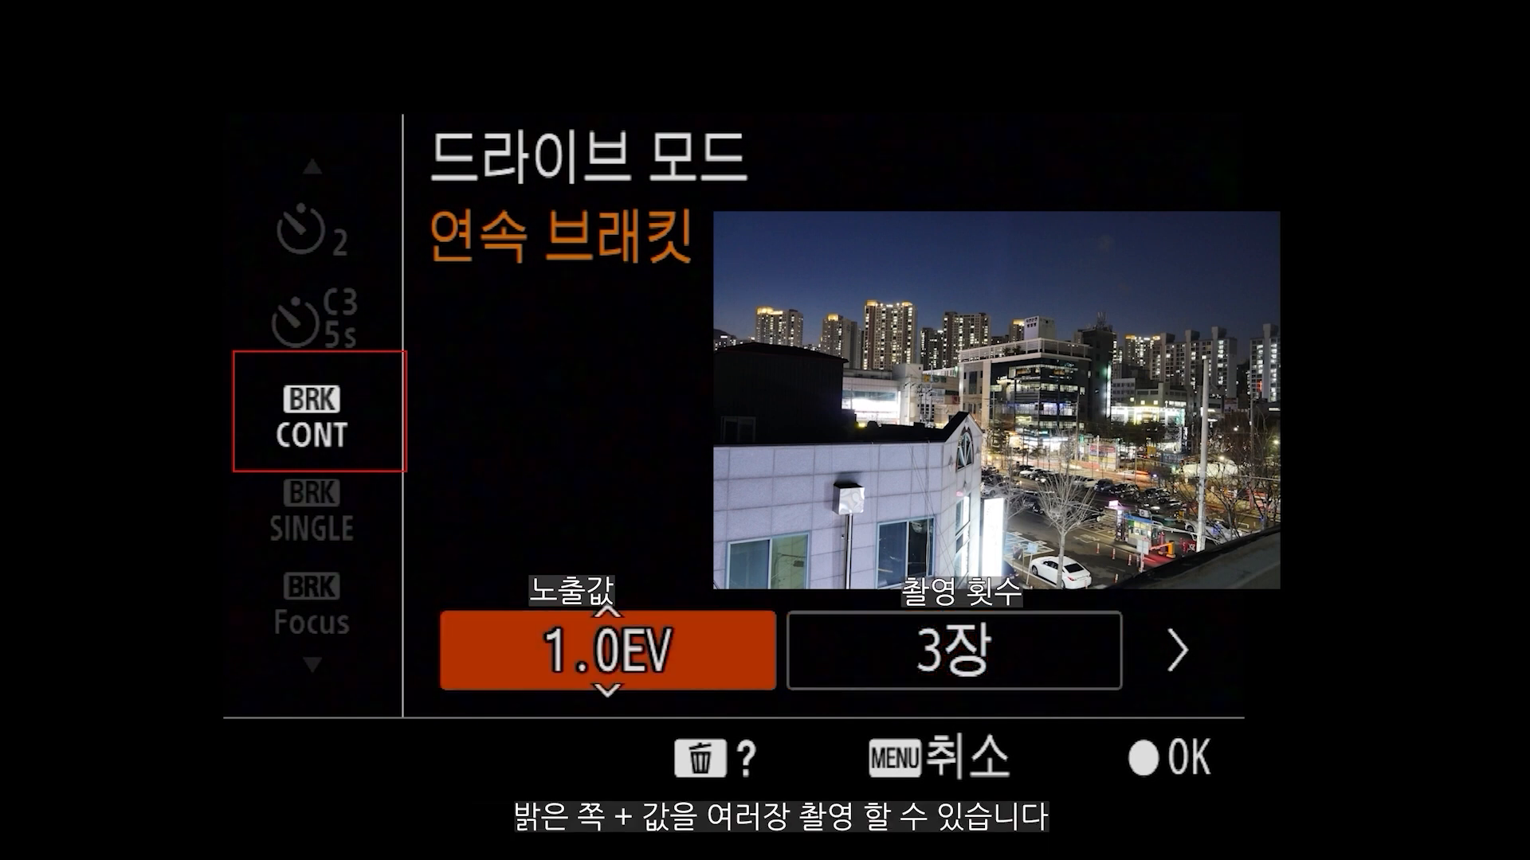
pyautogui.press('Up')
pyautogui.press('Up')
pyautogui.press('Up')
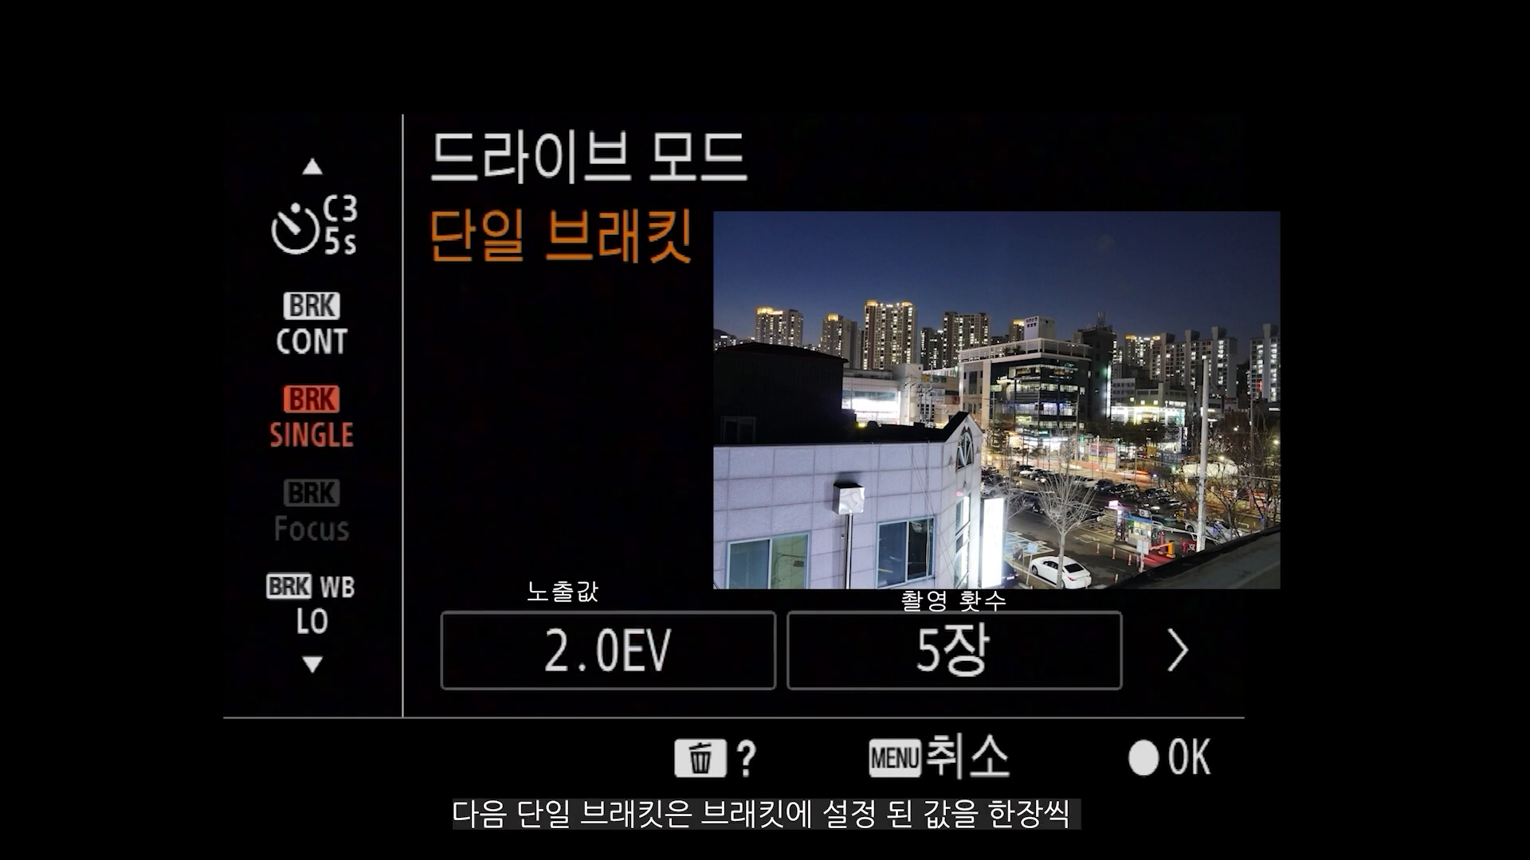
# Raise the exposure increment of single bracketing to 2.7EV or beyond, and lower it again by three increments
pyautogui.press('Right')
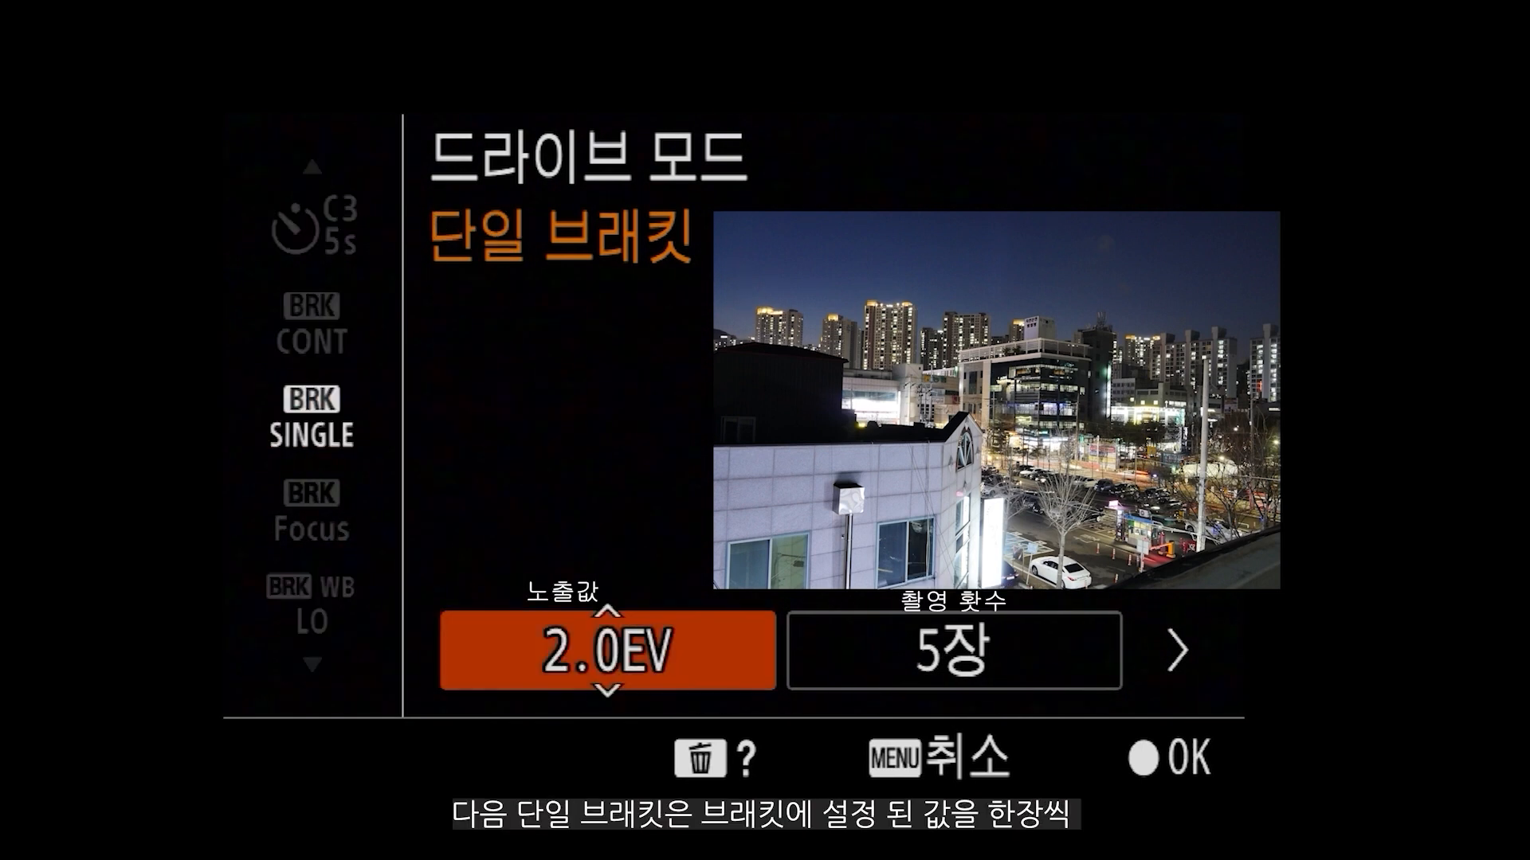
pyautogui.press('Up')
pyautogui.press('Up')
pyautogui.press('Up')
pyautogui.press('Up')
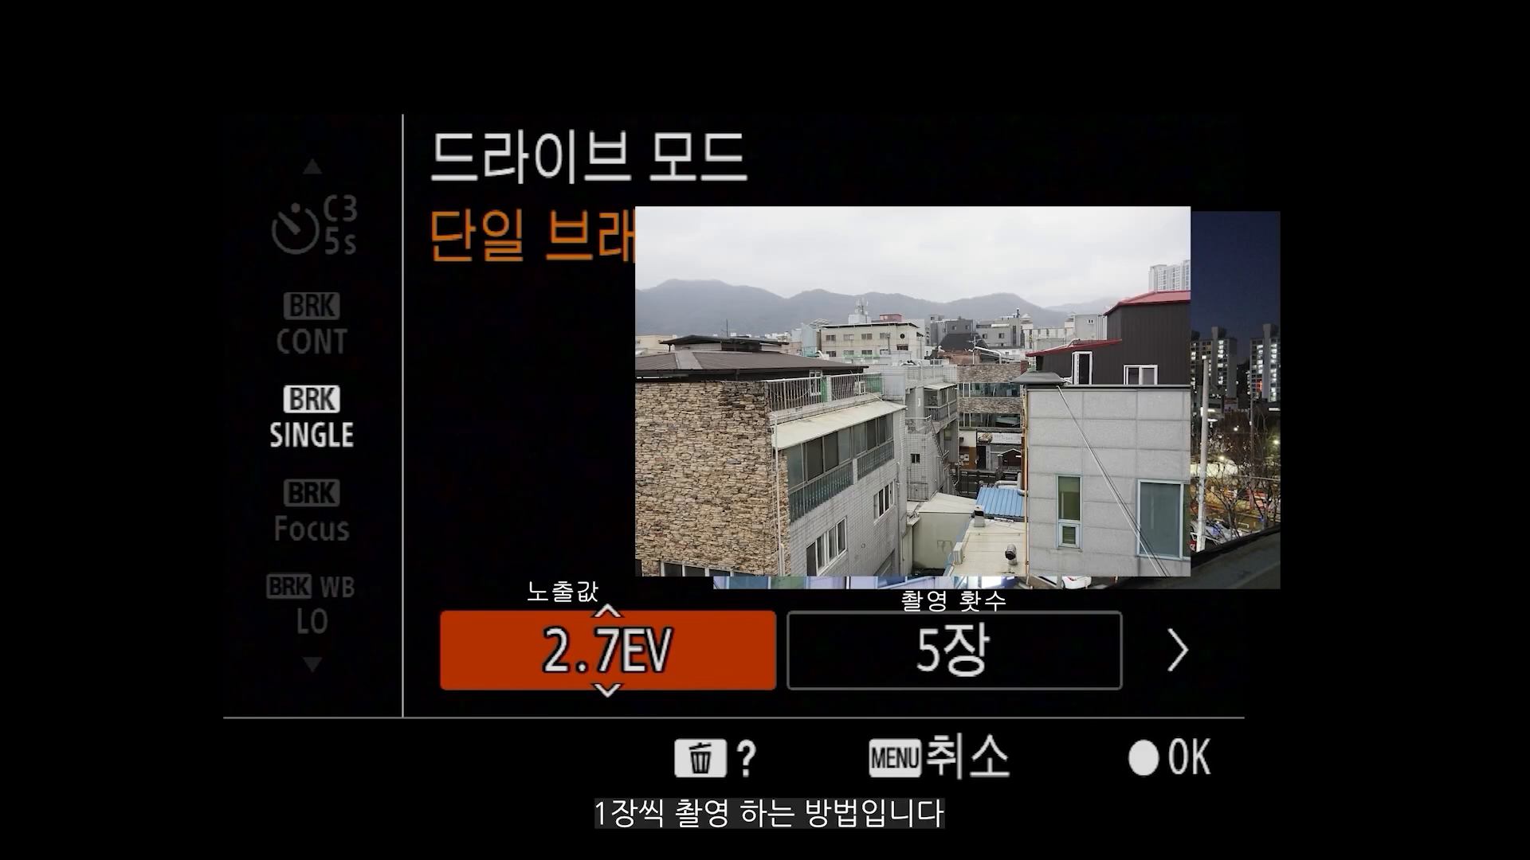
pyautogui.press('Down')
pyautogui.press('Down')
pyautogui.press('Down')
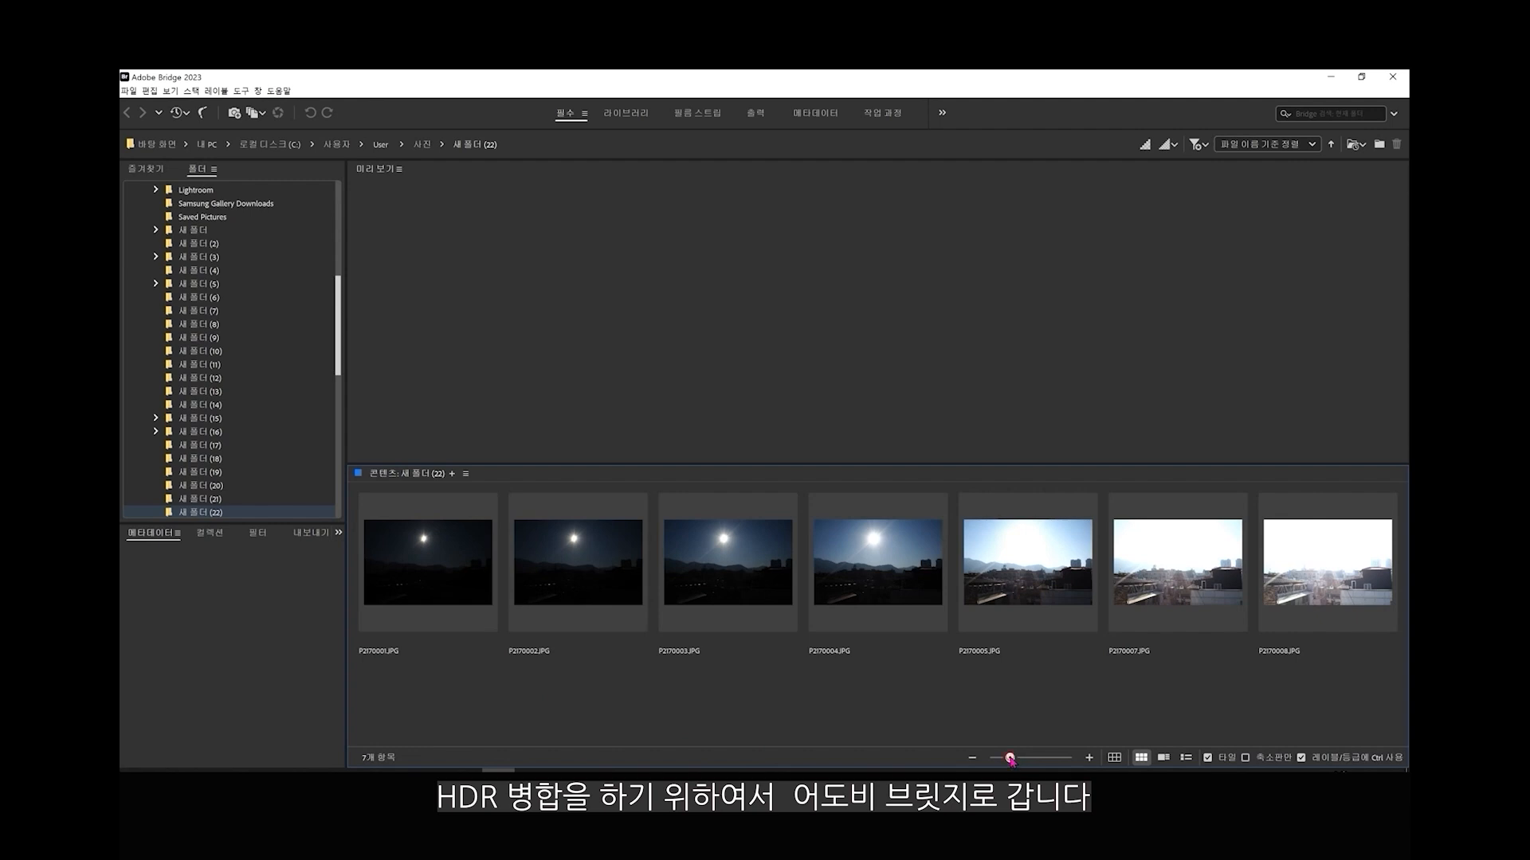
# In Adobe Bridge, select all seven bracketed photos in 새 폴더 (22) and open them in Camera Raw
pyautogui.moveTo(1009, 758); pyautogui.dragTo(1014, 757)
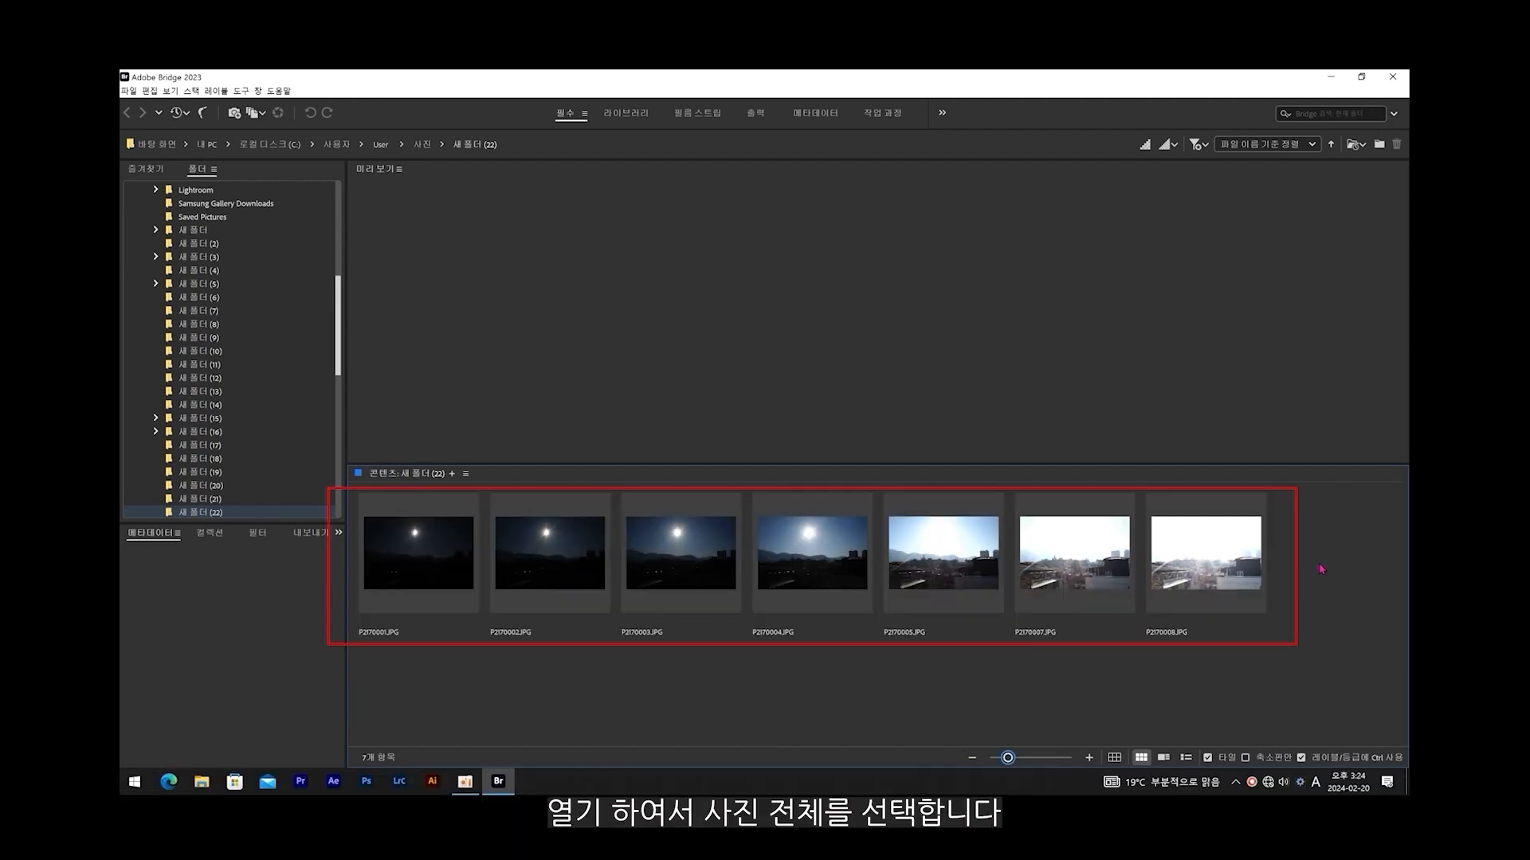
pyautogui.moveTo(1322, 555); pyautogui.dragTo(400, 551)
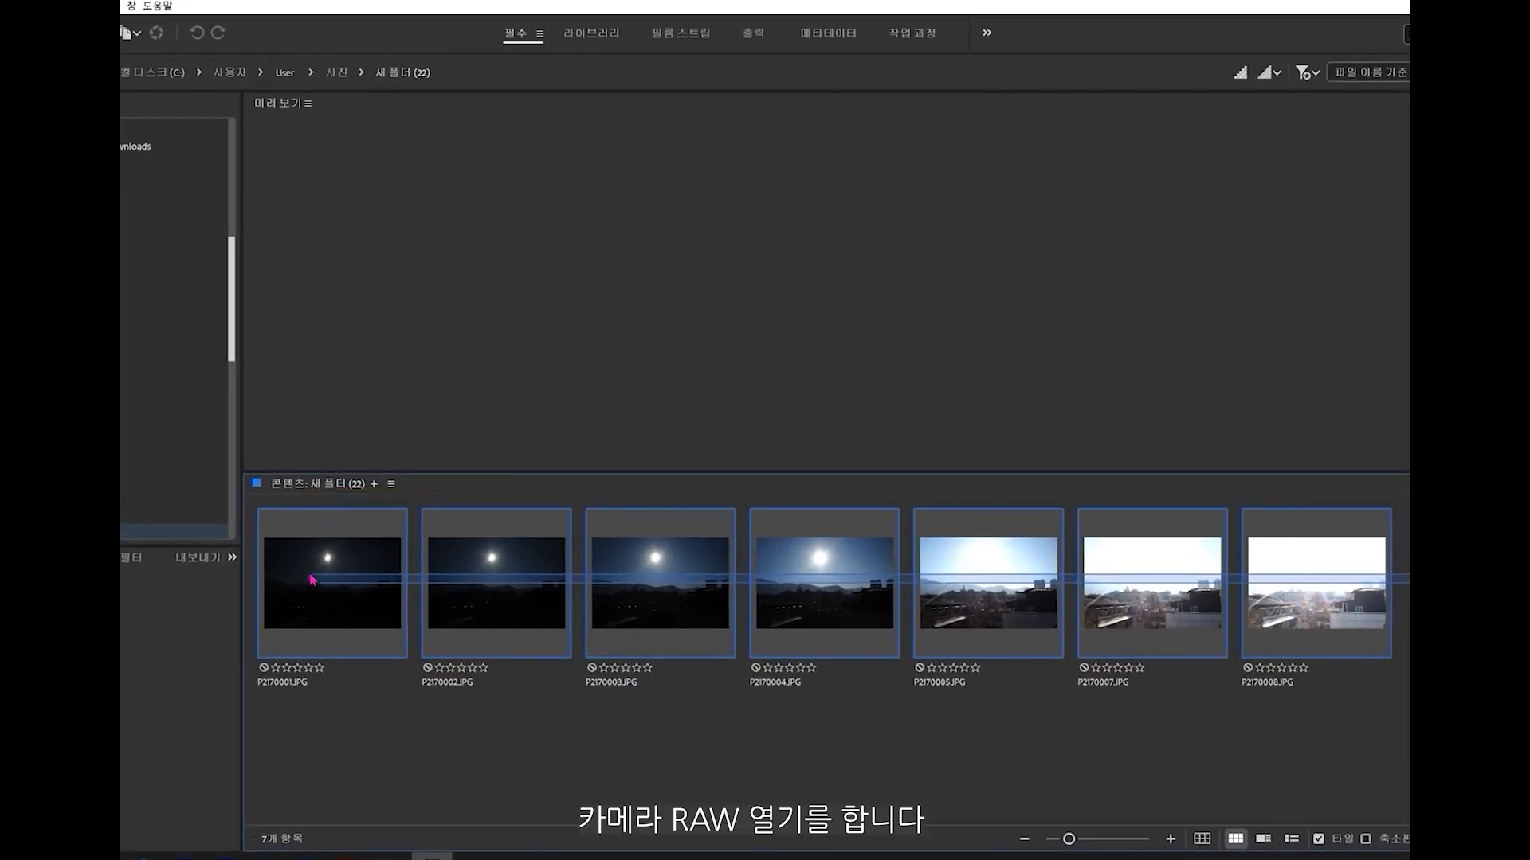
pyautogui.moveTo(312, 579); pyautogui.dragTo(305, 570)
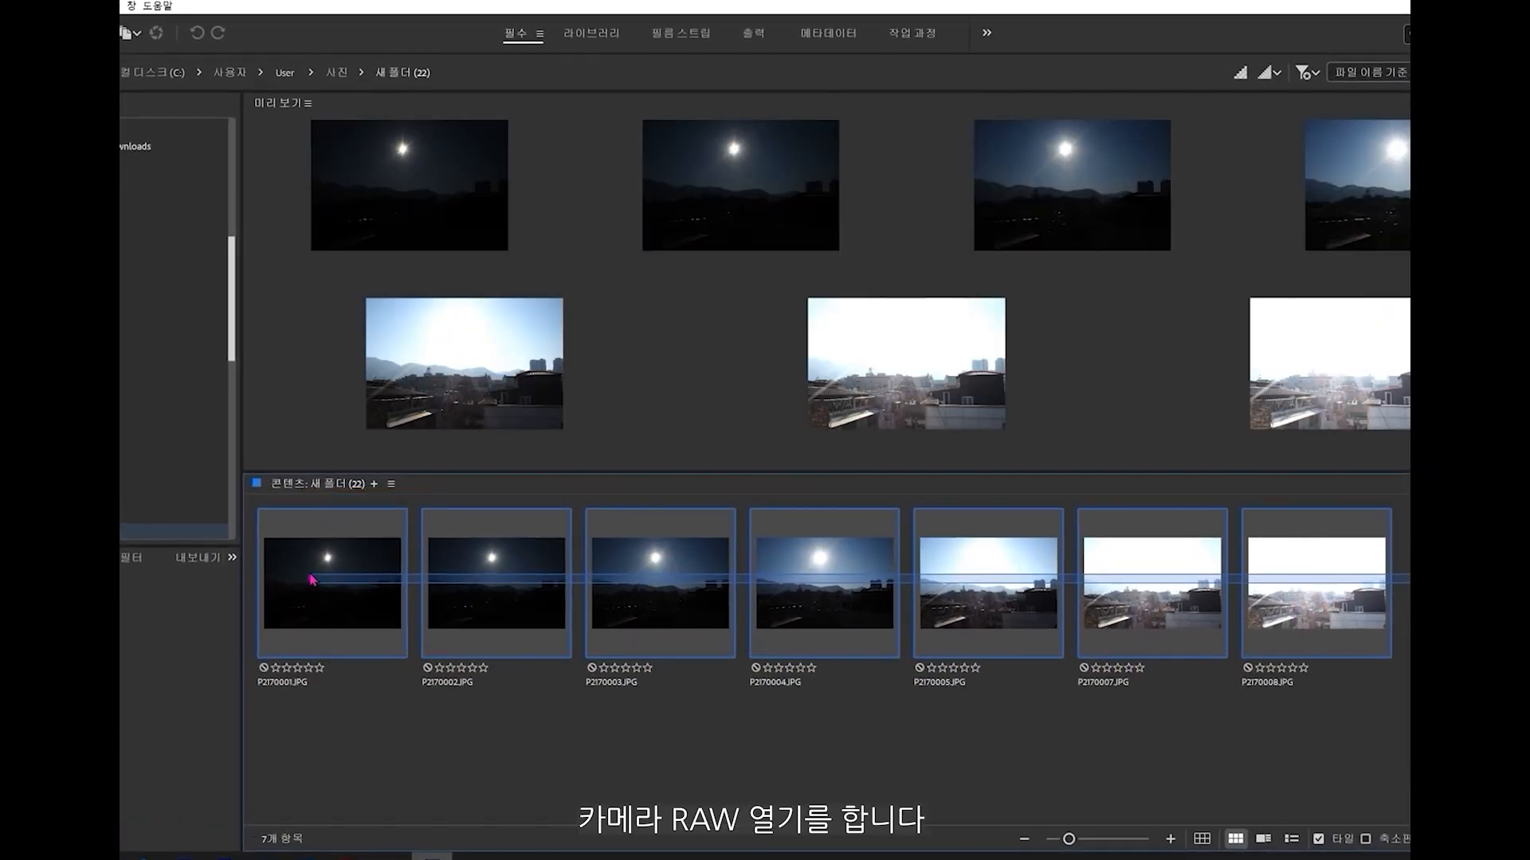
pyautogui.rightClick(305, 571)
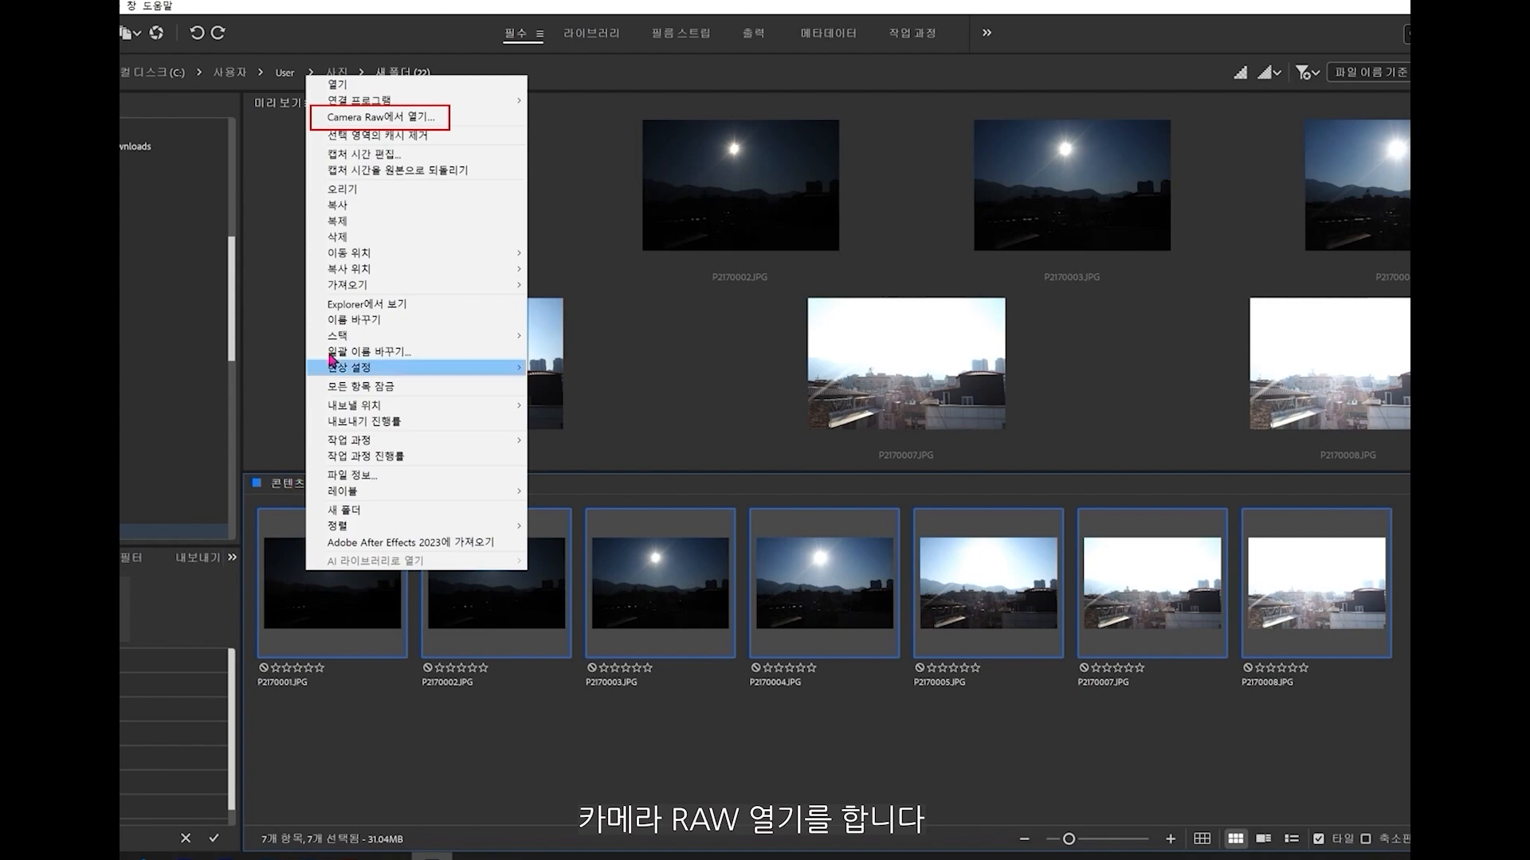
pyautogui.click(375, 118)
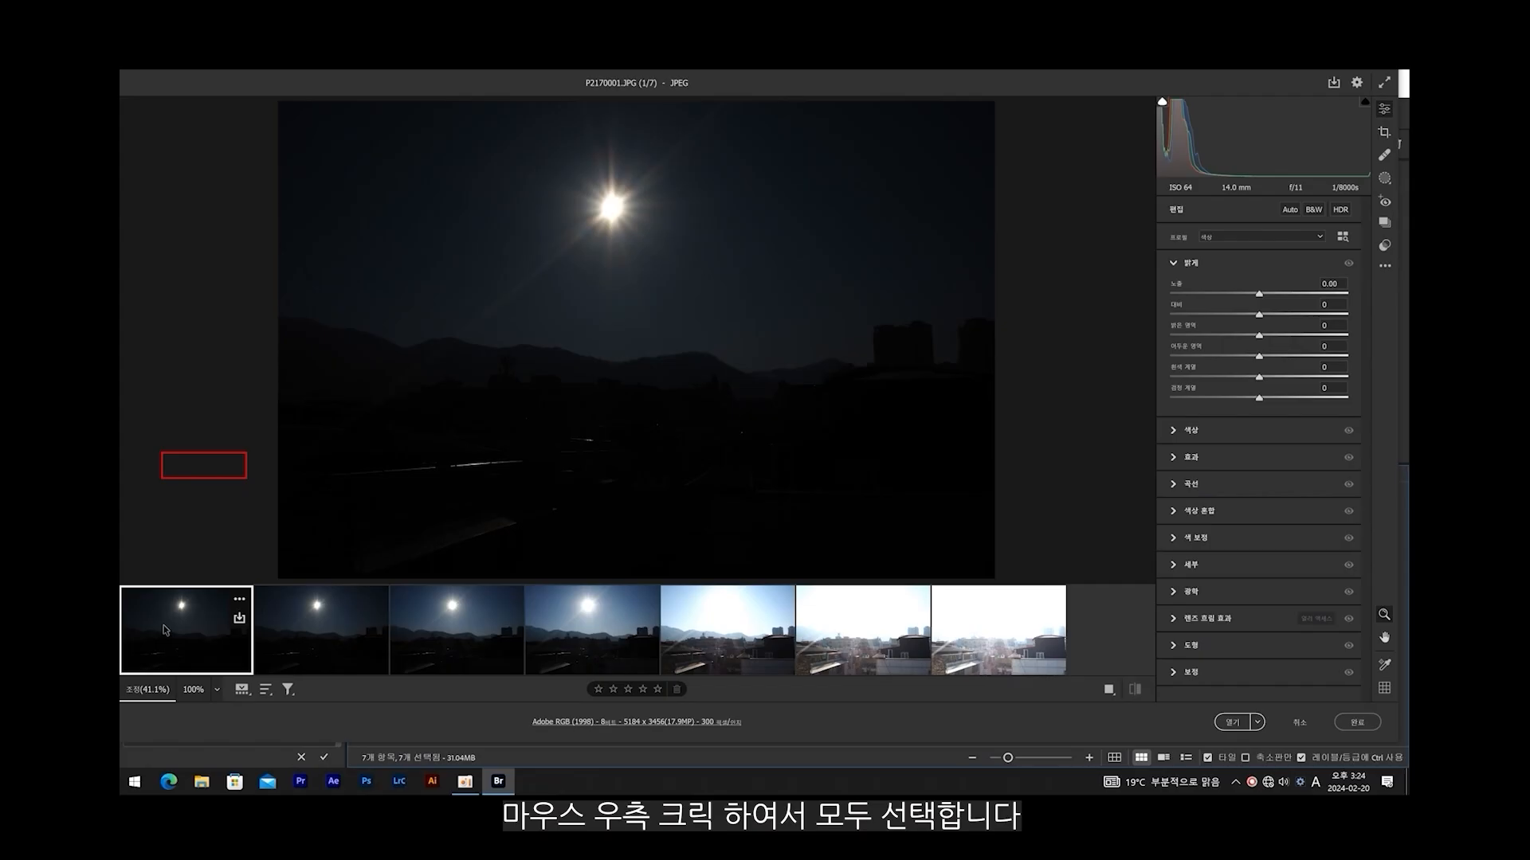
# Merge all seven filmstrip photos to HDR with image alignment and auto settings, saving the result as P2170001-HDR in DNG format
pyautogui.rightClick(166, 630)
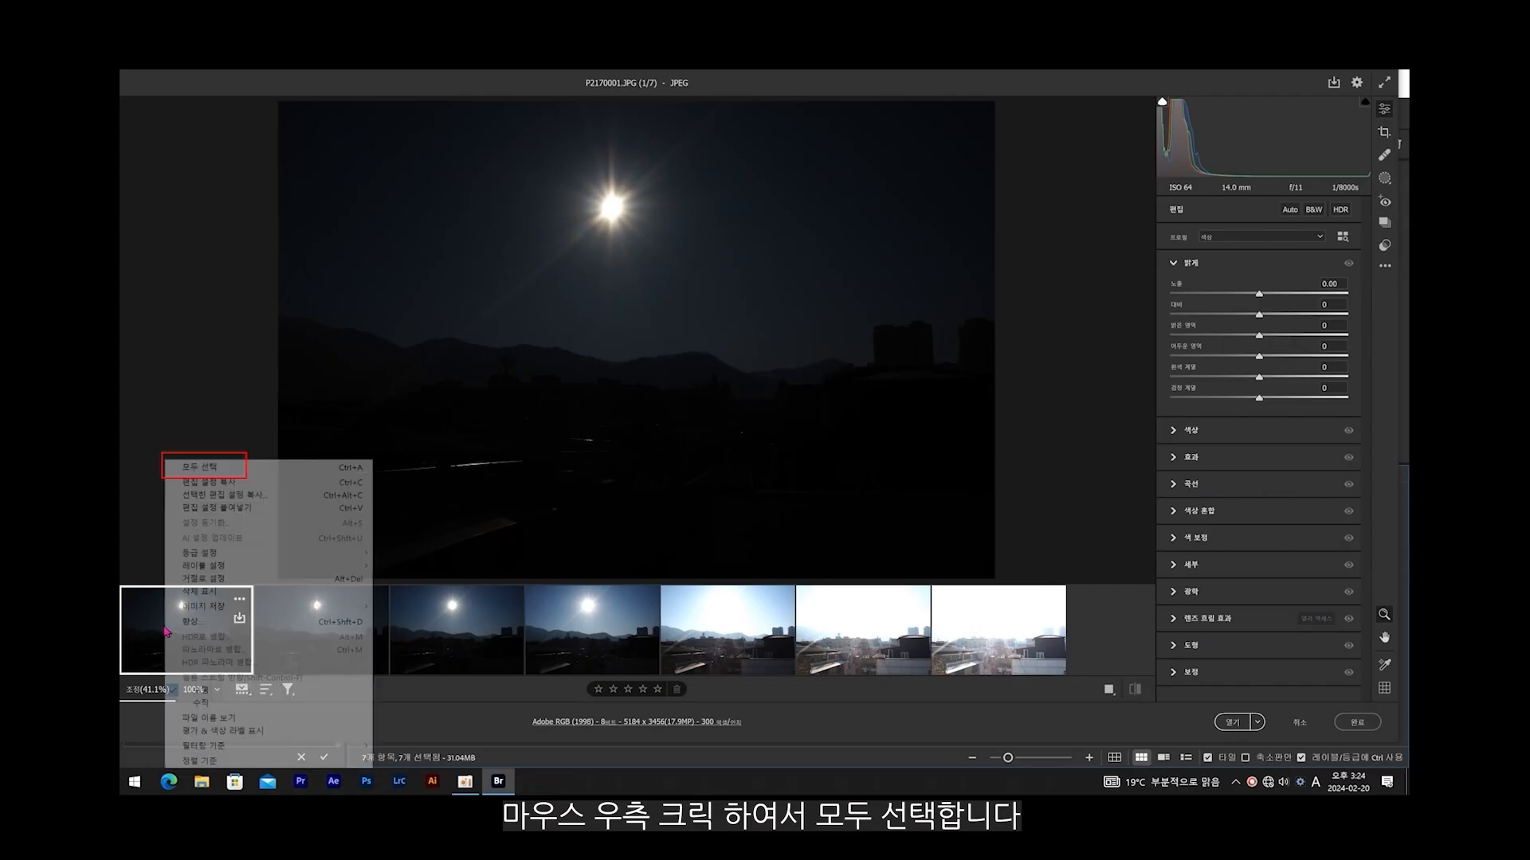
pyautogui.click(193, 468)
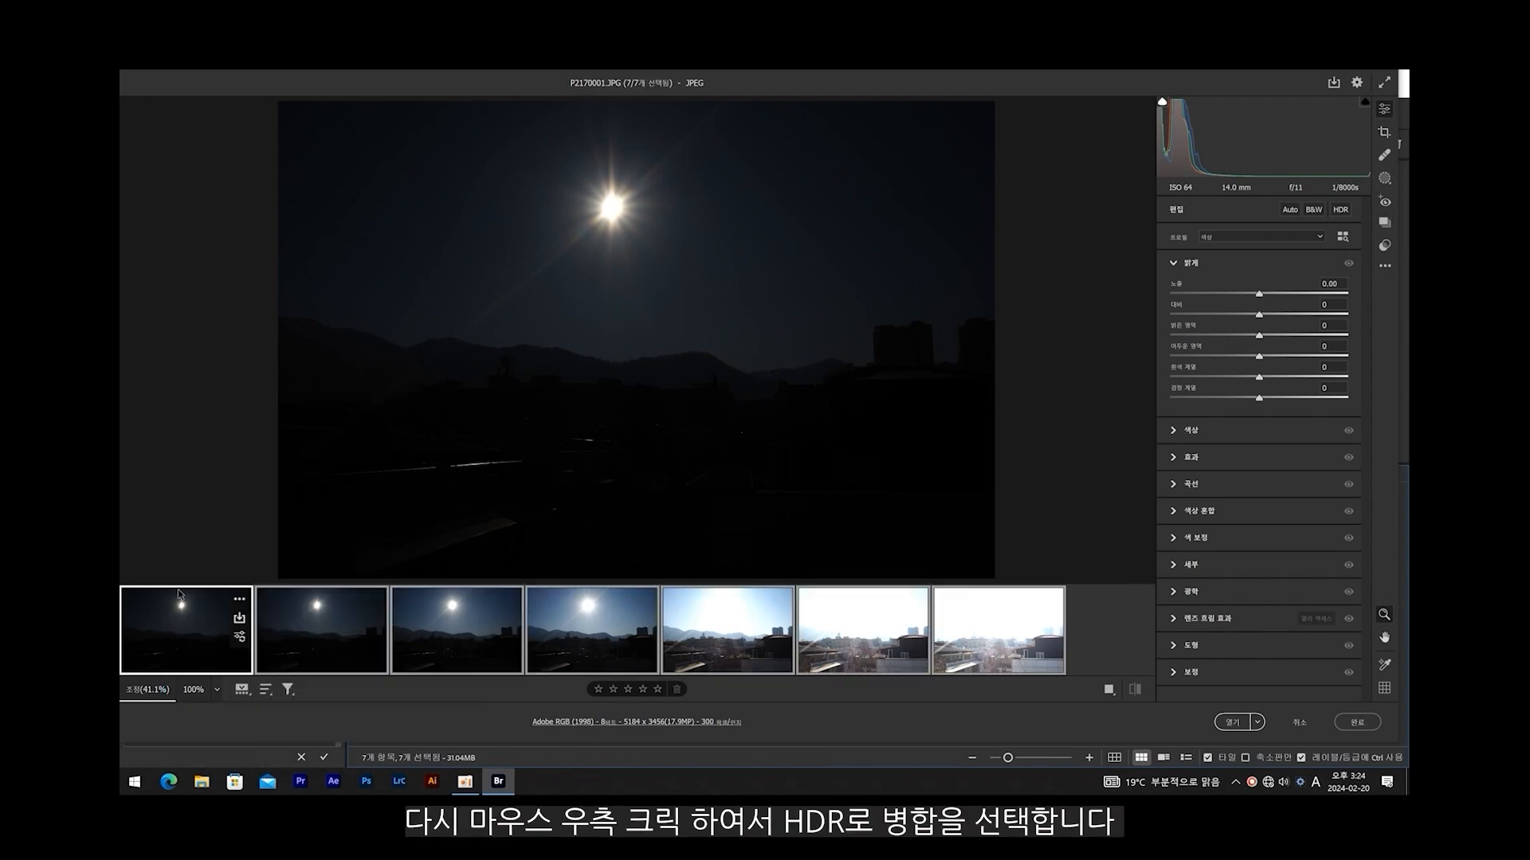
pyautogui.rightClick(187, 629)
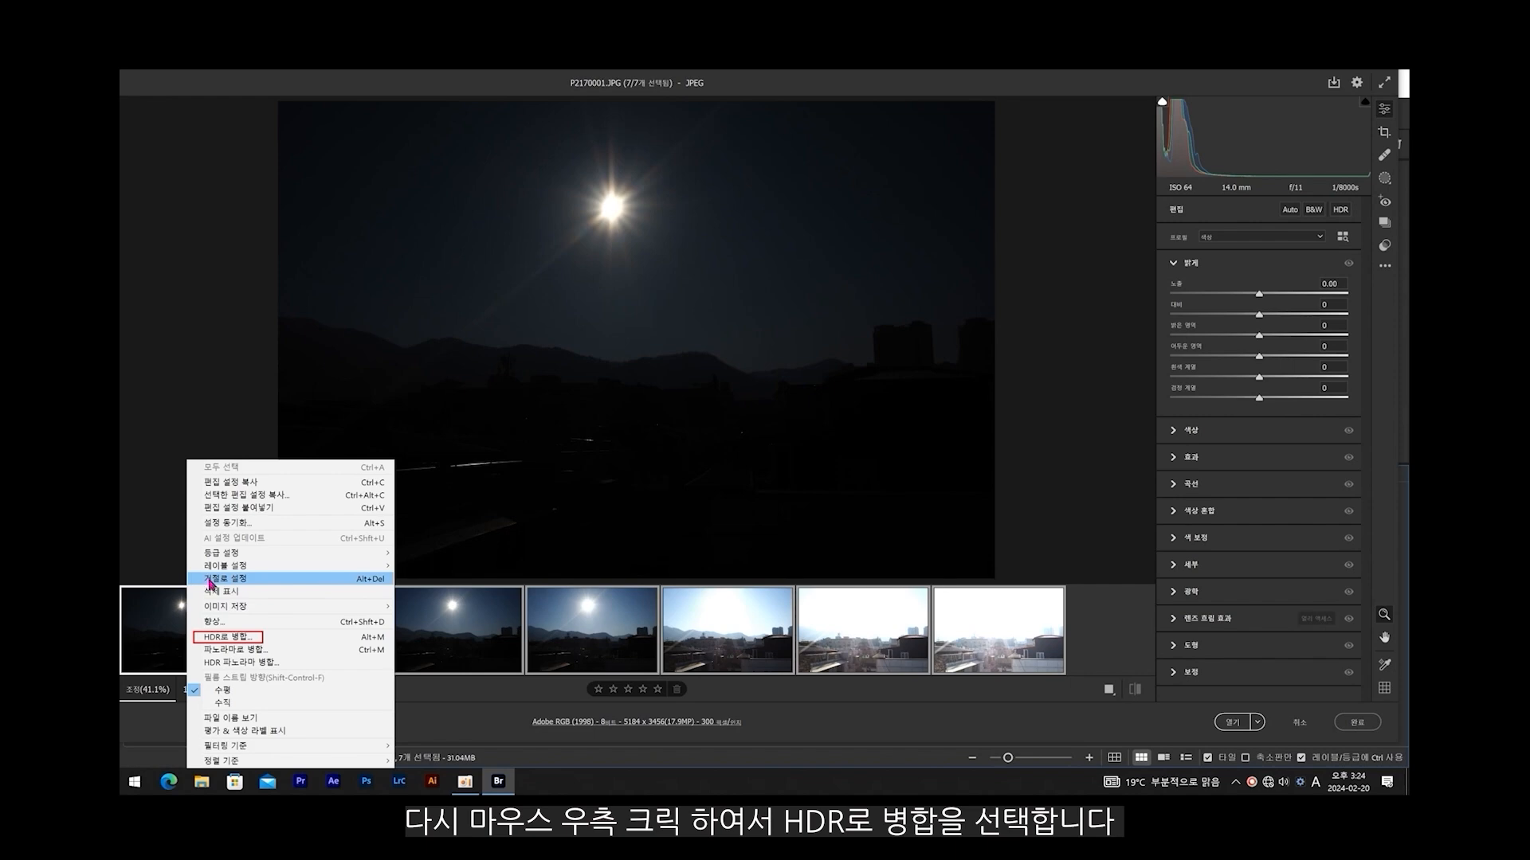
pyautogui.click(238, 638)
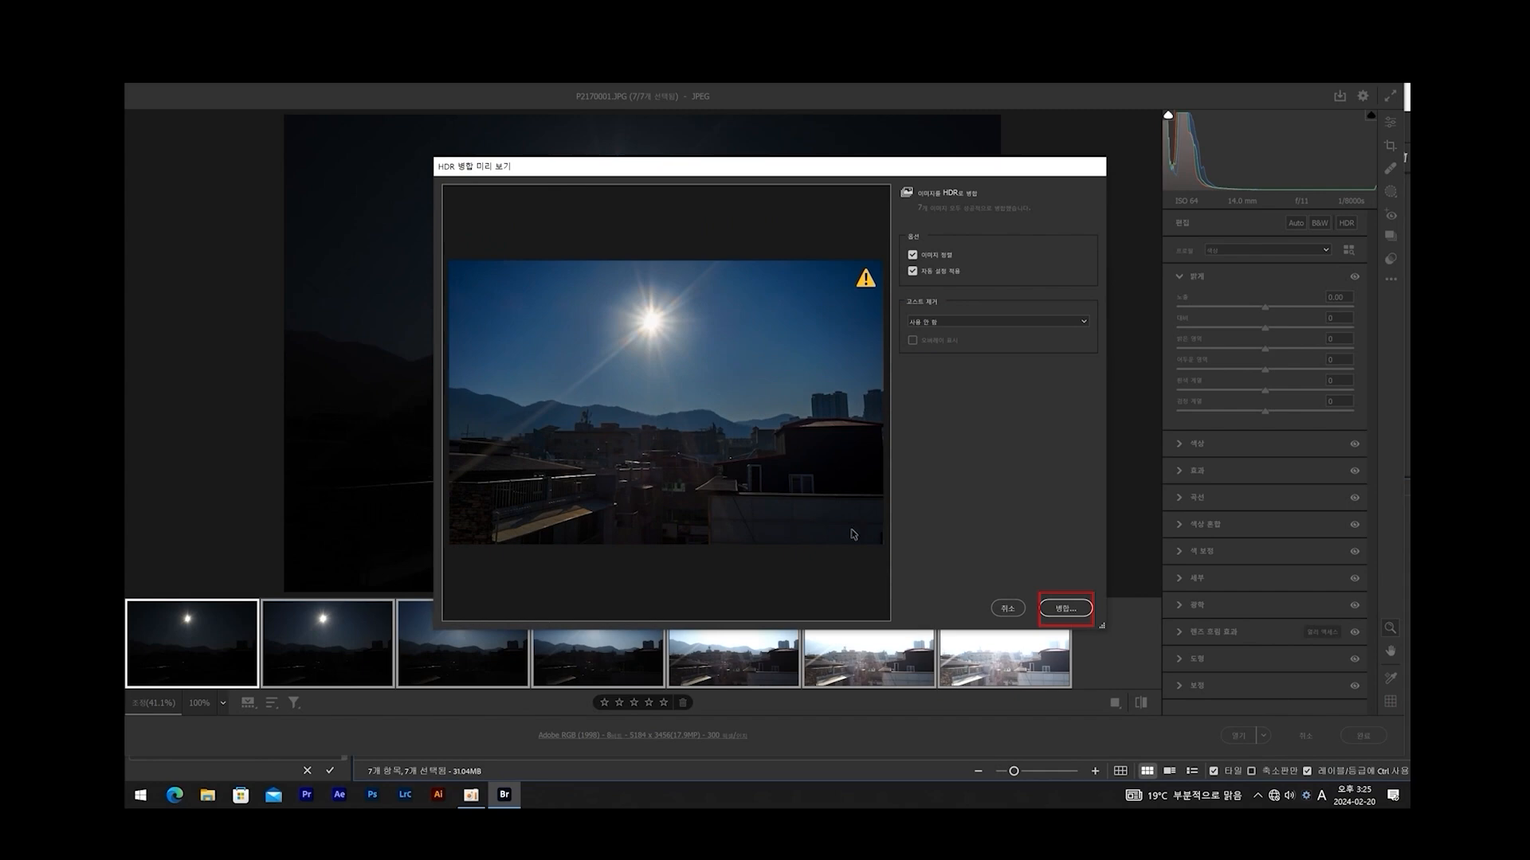
pyautogui.click(1068, 614)
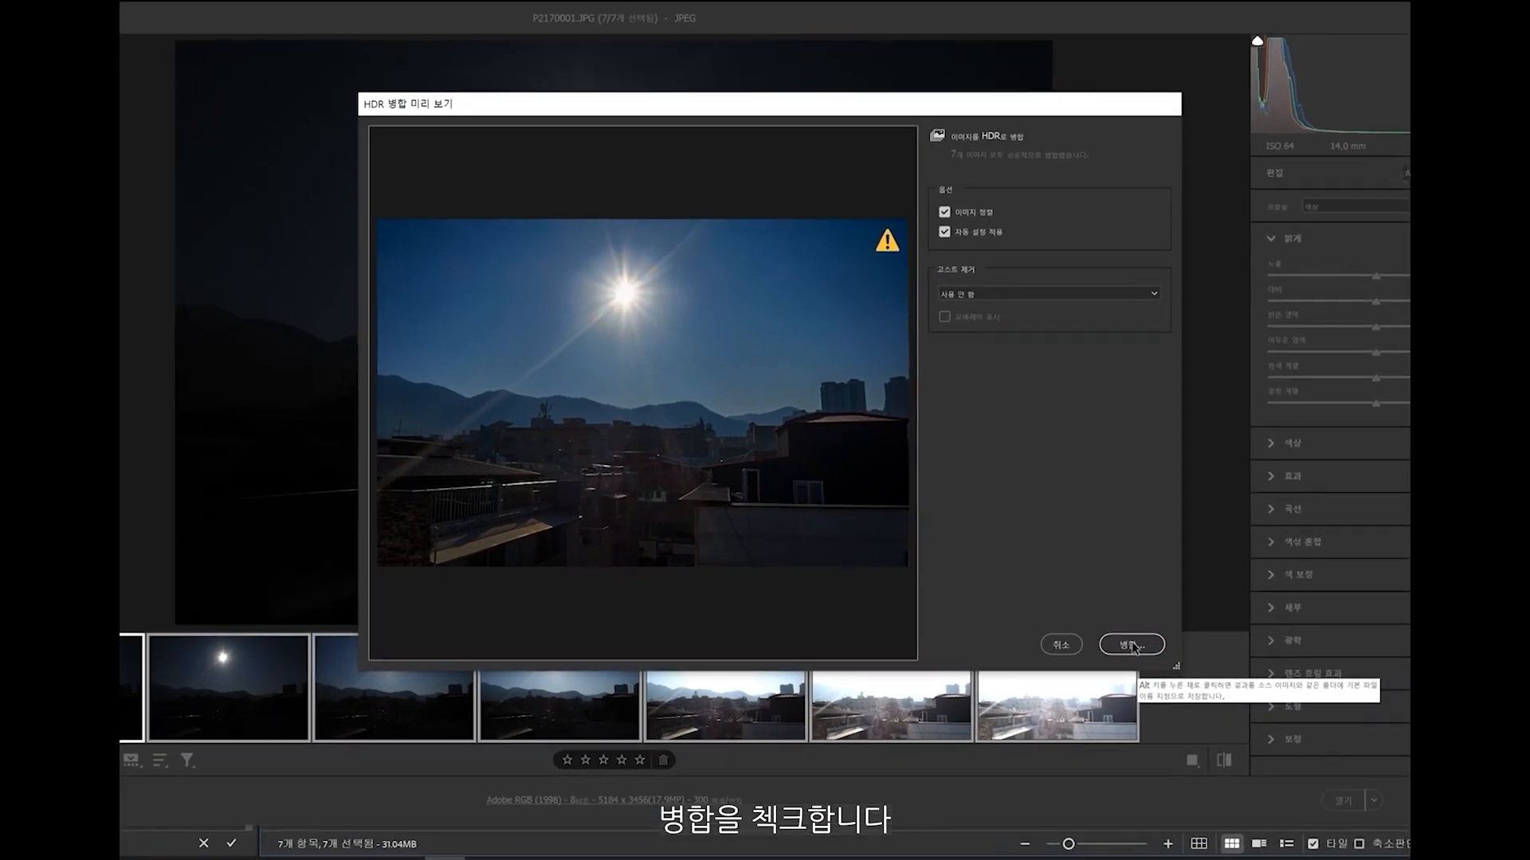
pyautogui.click(1067, 613)
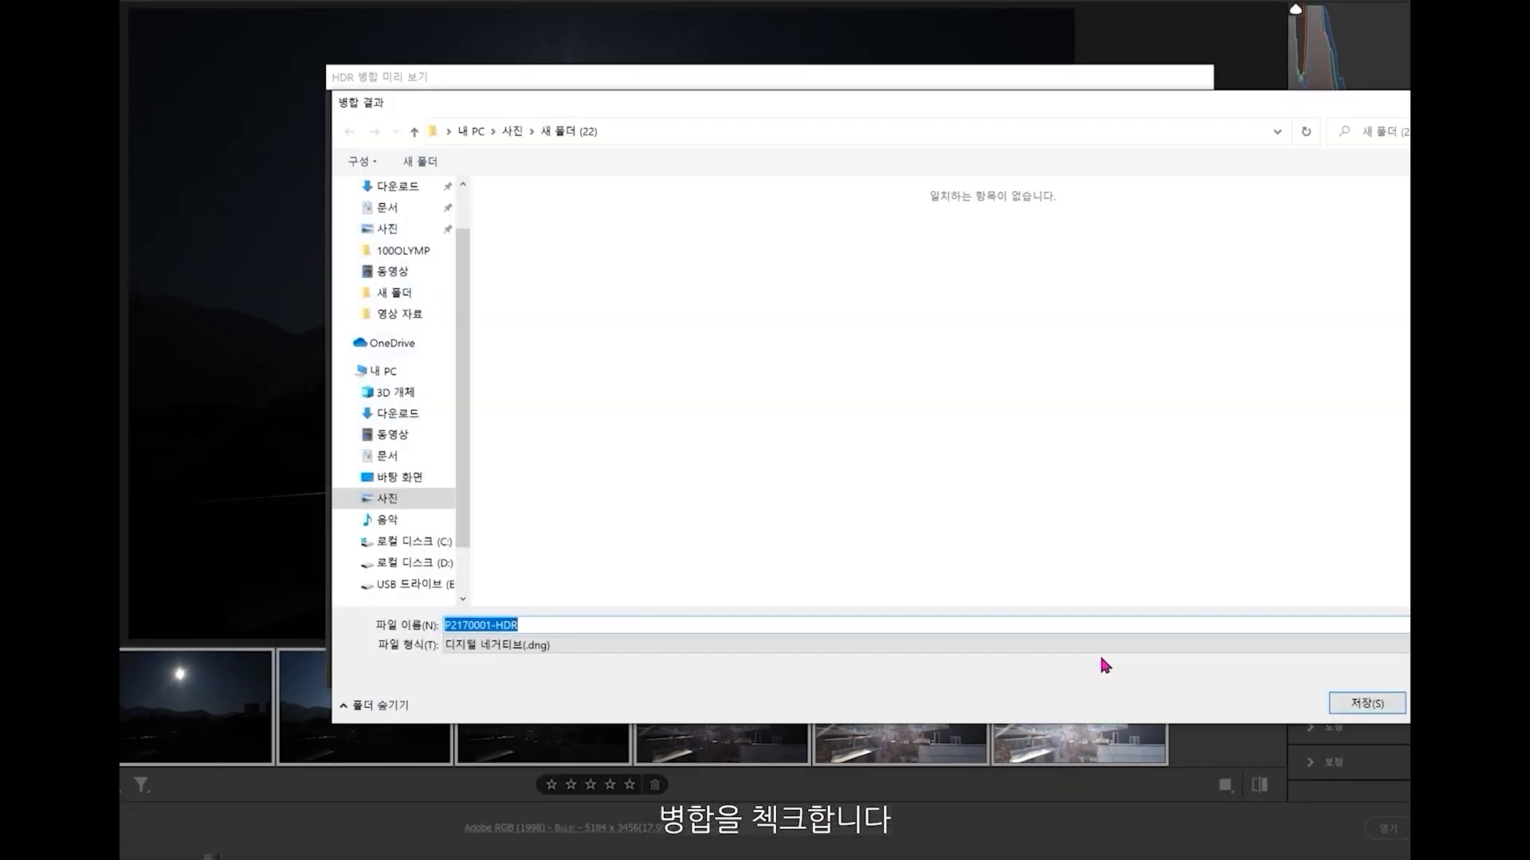
pyautogui.click(1364, 702)
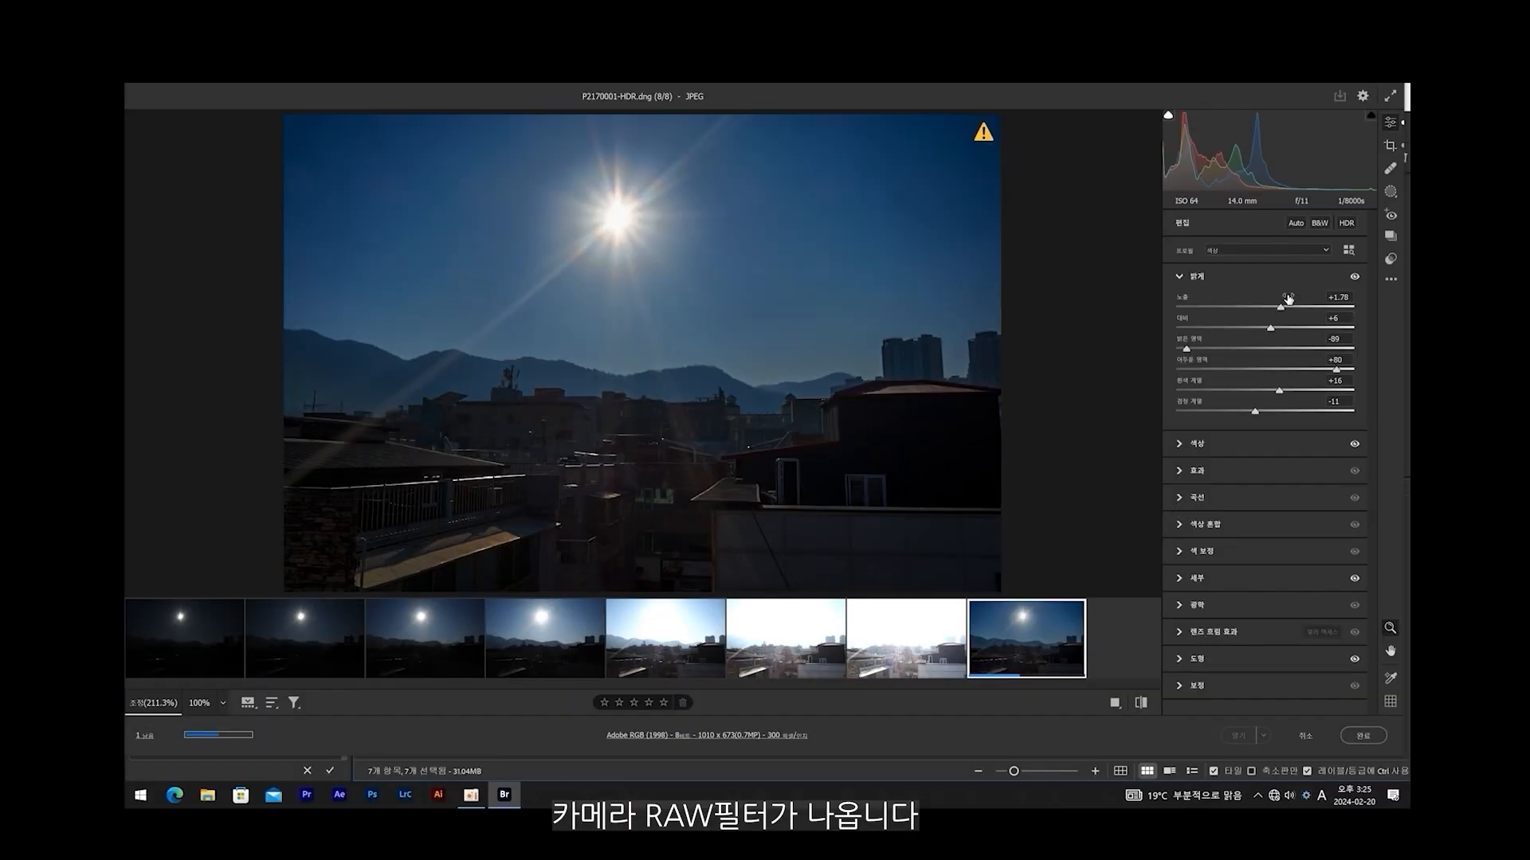
# Raise the HDR photo's overall exposure to +2.35, and darken its sky with a sky mask at exposure -0.60
pyautogui.moveTo(1281, 307); pyautogui.dragTo(1284, 307)
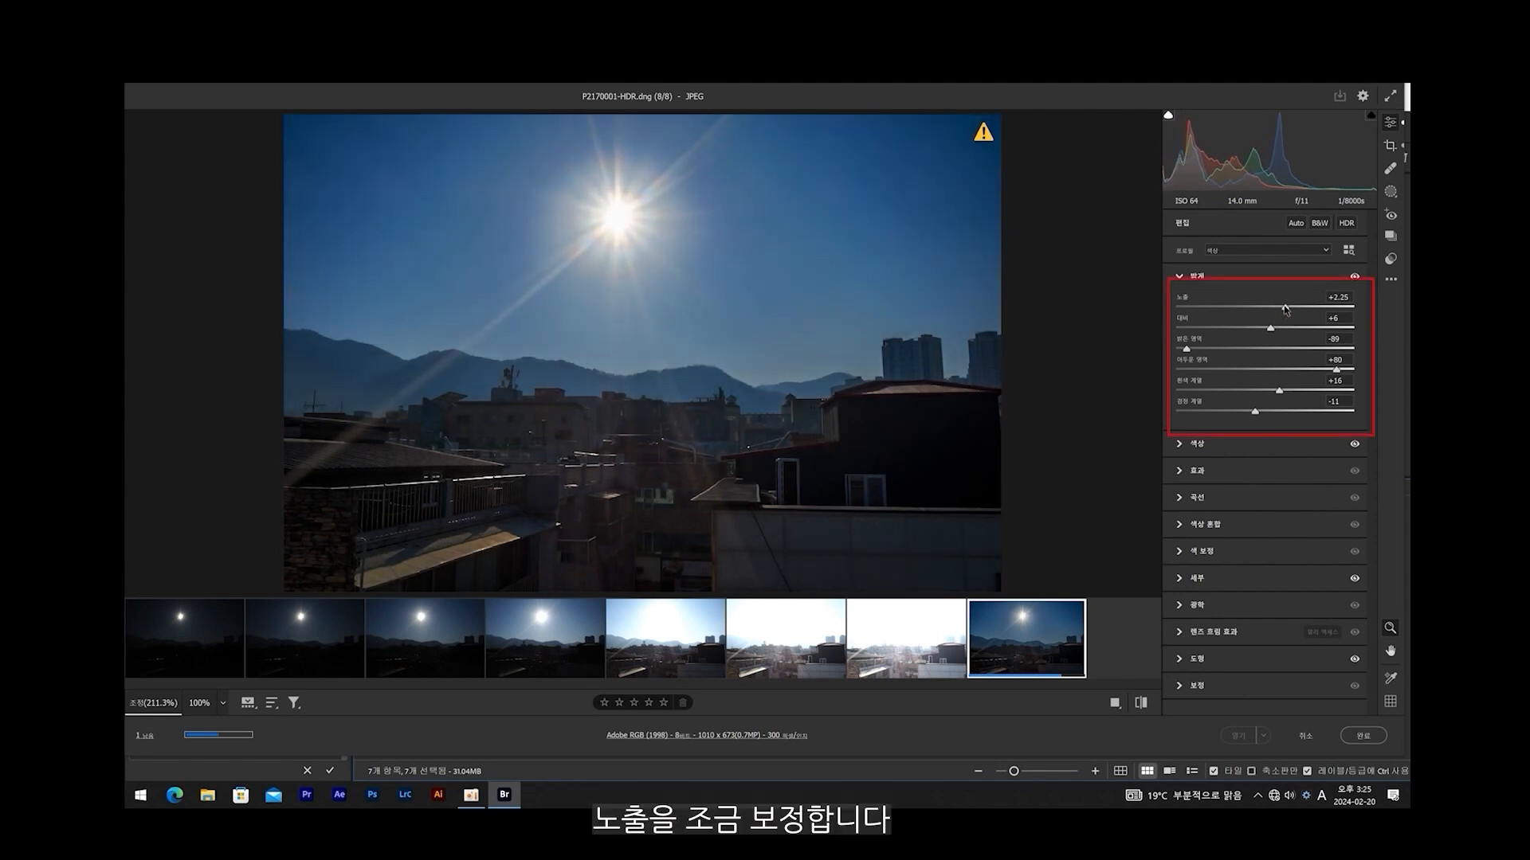
pyautogui.moveTo(1284, 308); pyautogui.dragTo(1286, 308)
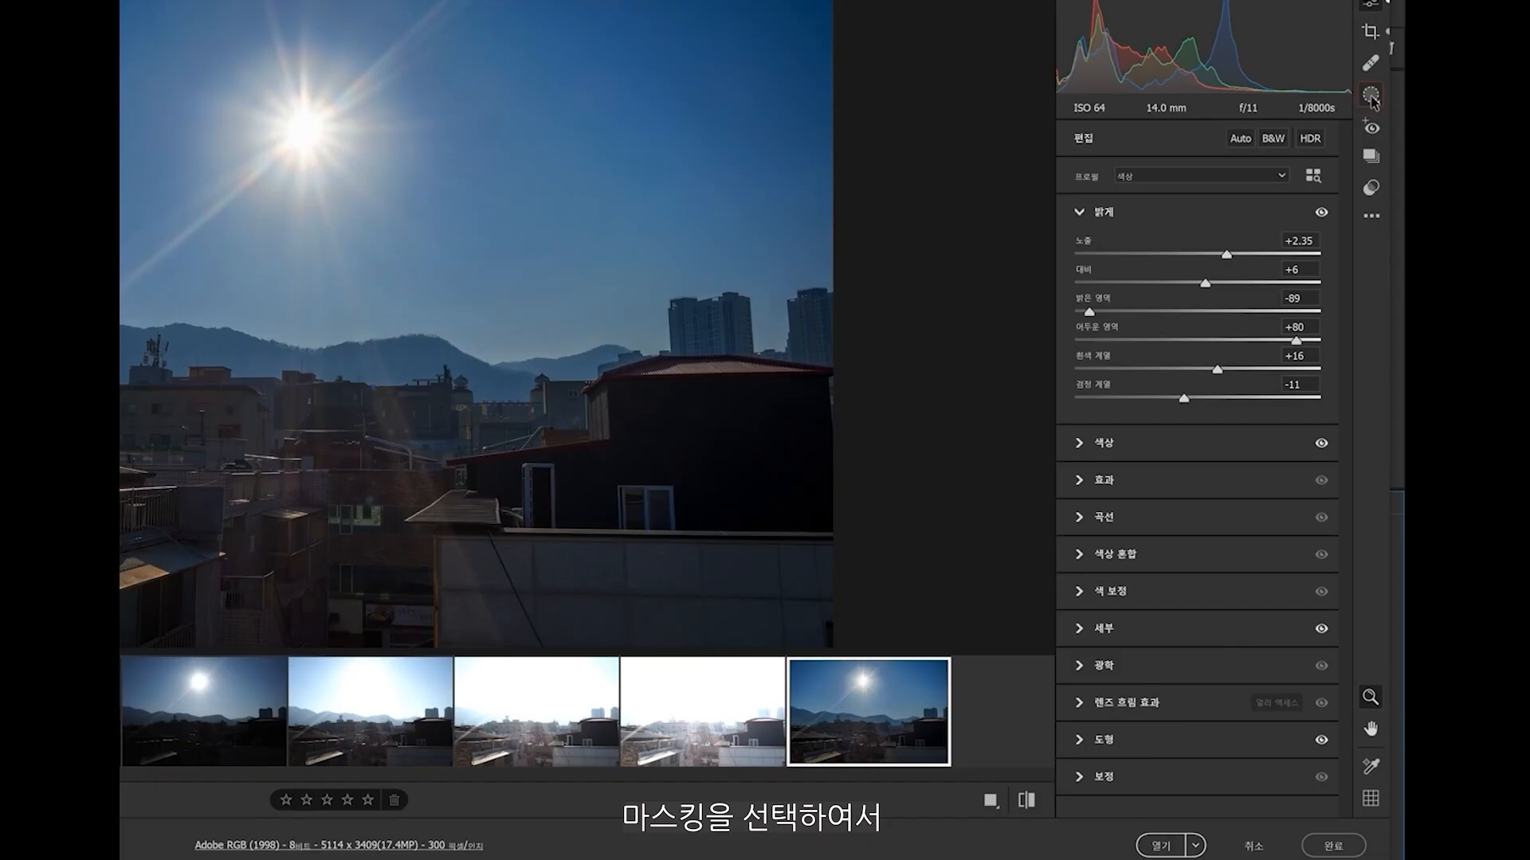
pyautogui.click(1371, 96)
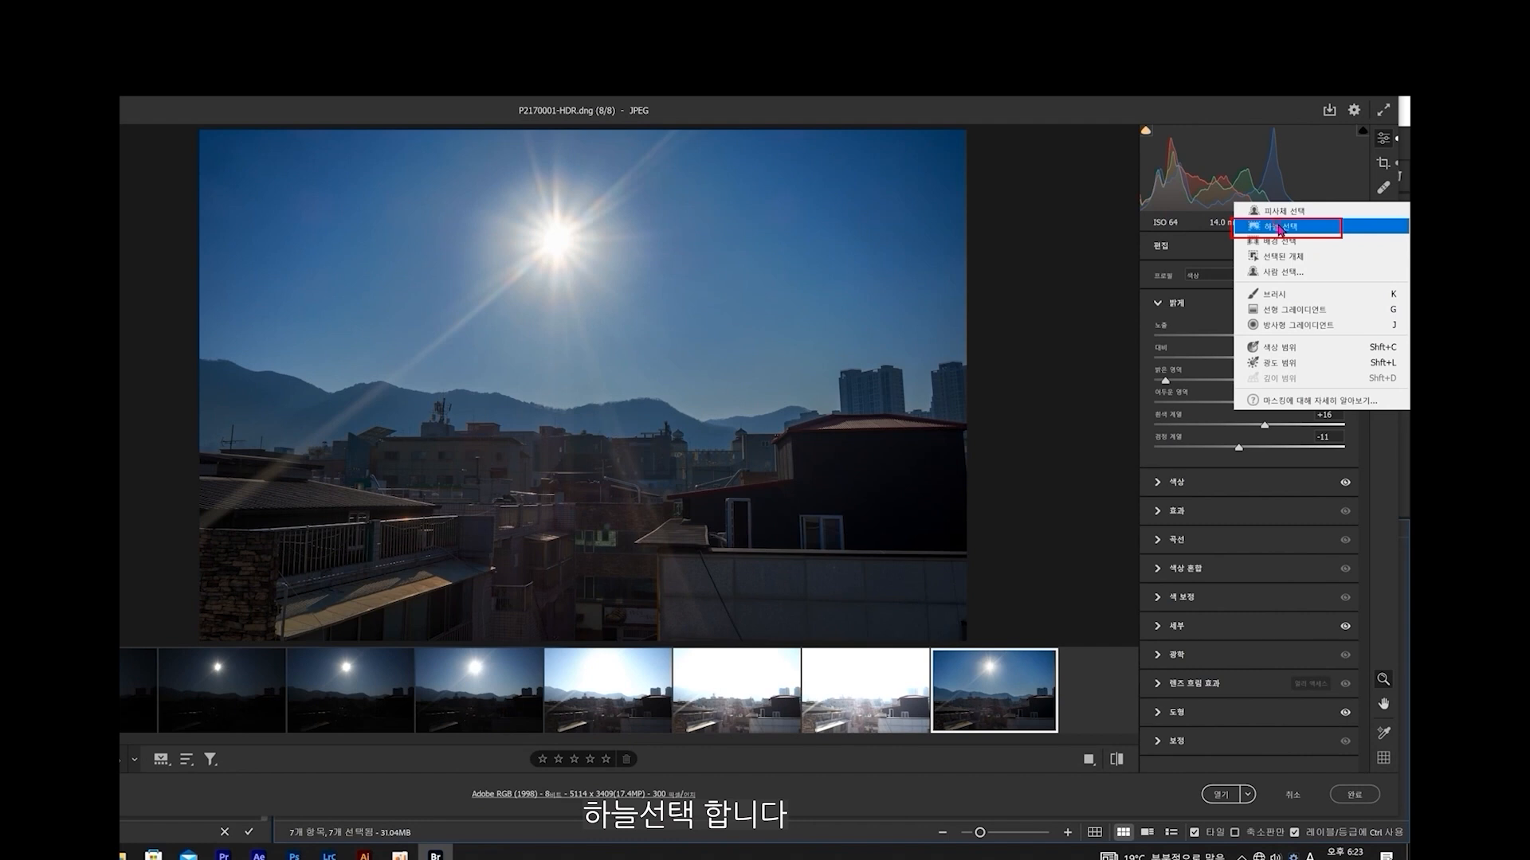
pyautogui.click(1279, 227)
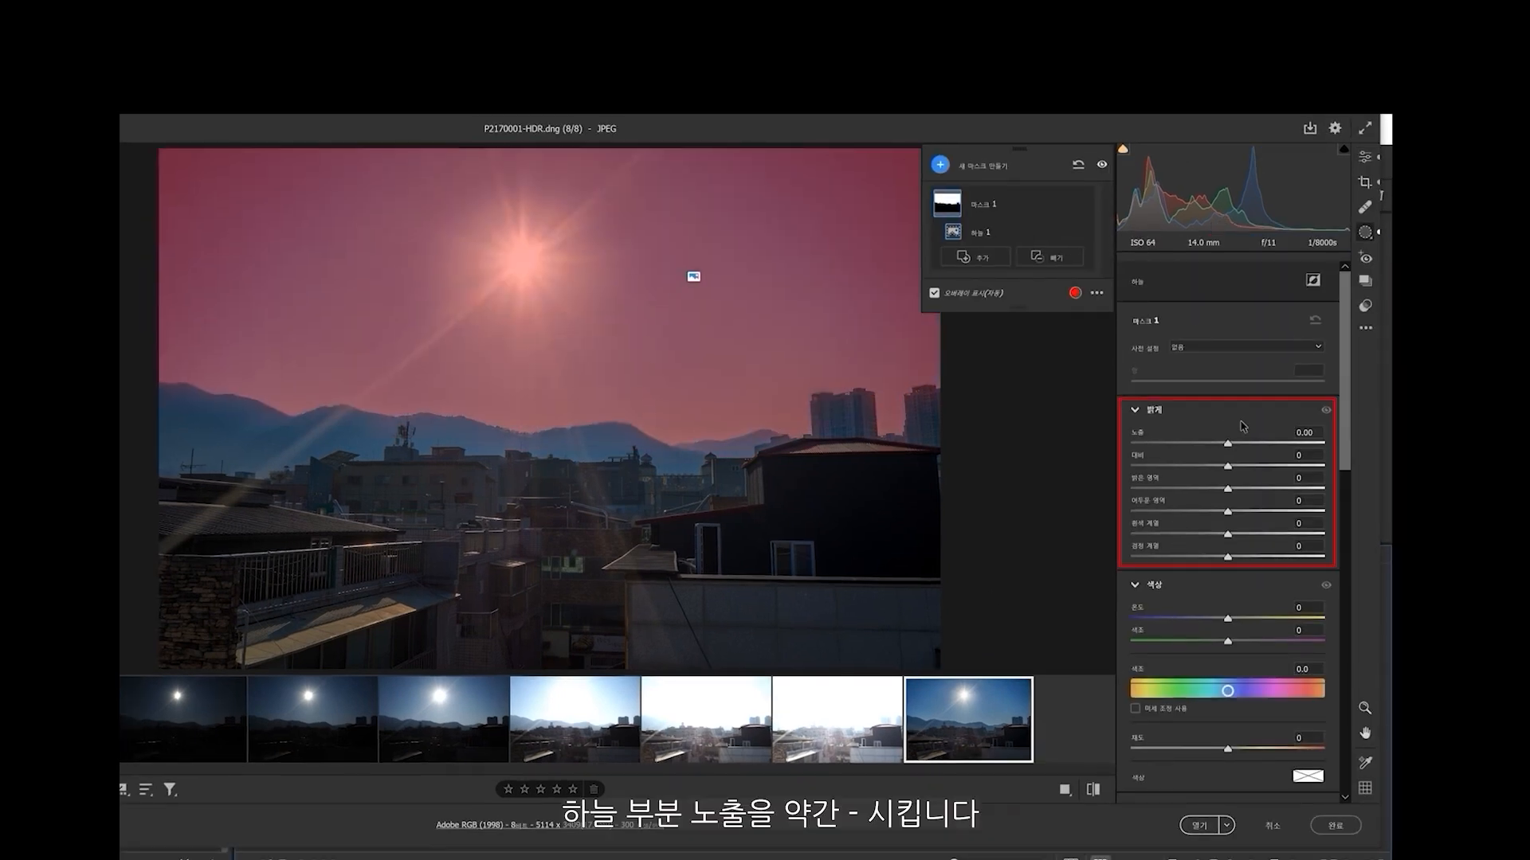
pyautogui.moveTo(1237, 438); pyautogui.dragTo(1212, 444)
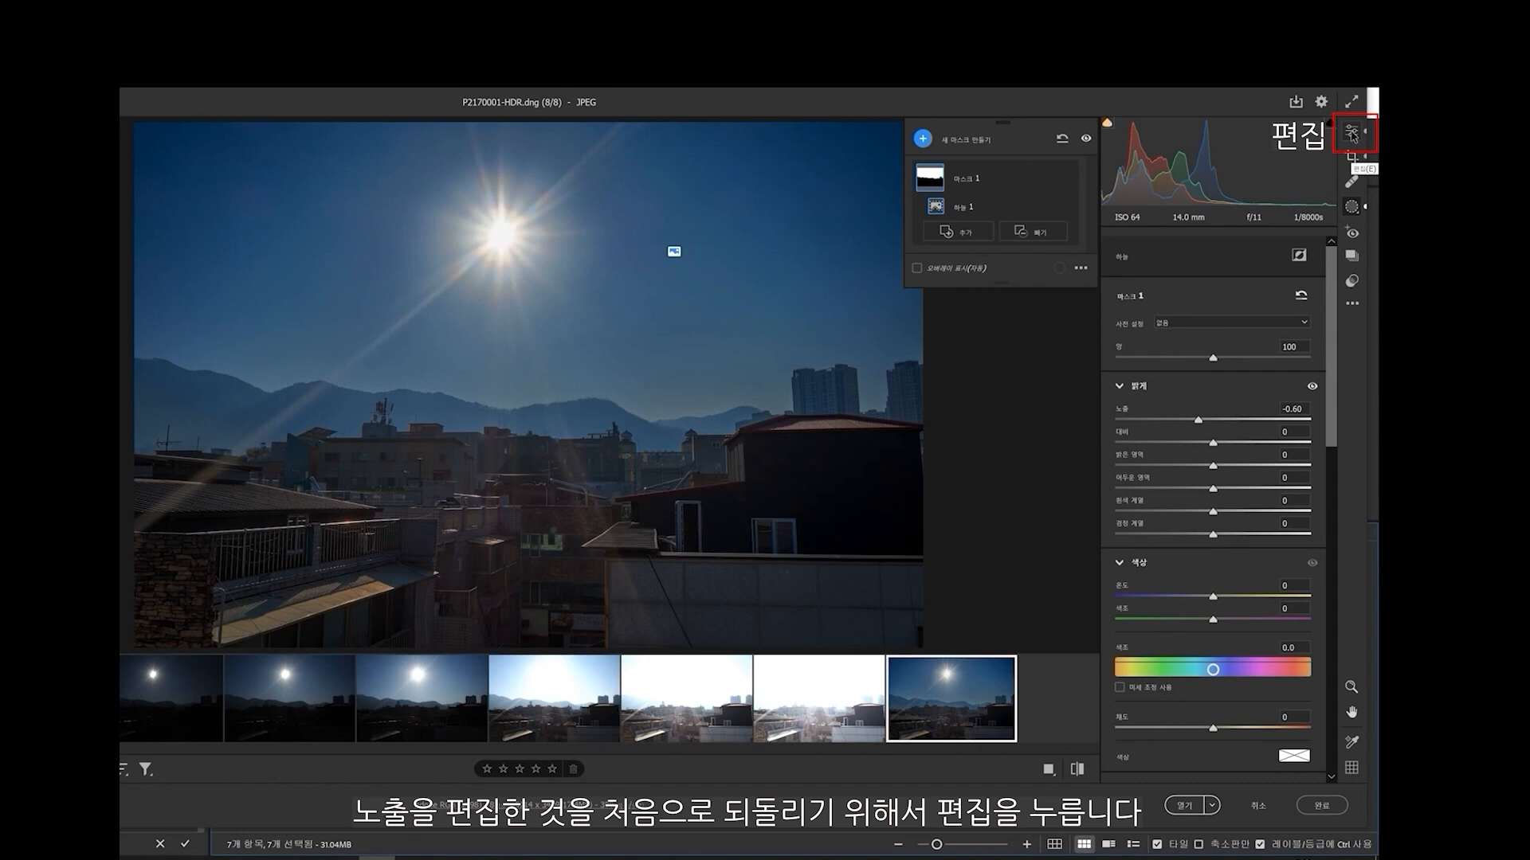
# Return to the whole-image edits, set the overall exposure to +2.90, and open the photo in Photoshop
pyautogui.click(1352, 134)
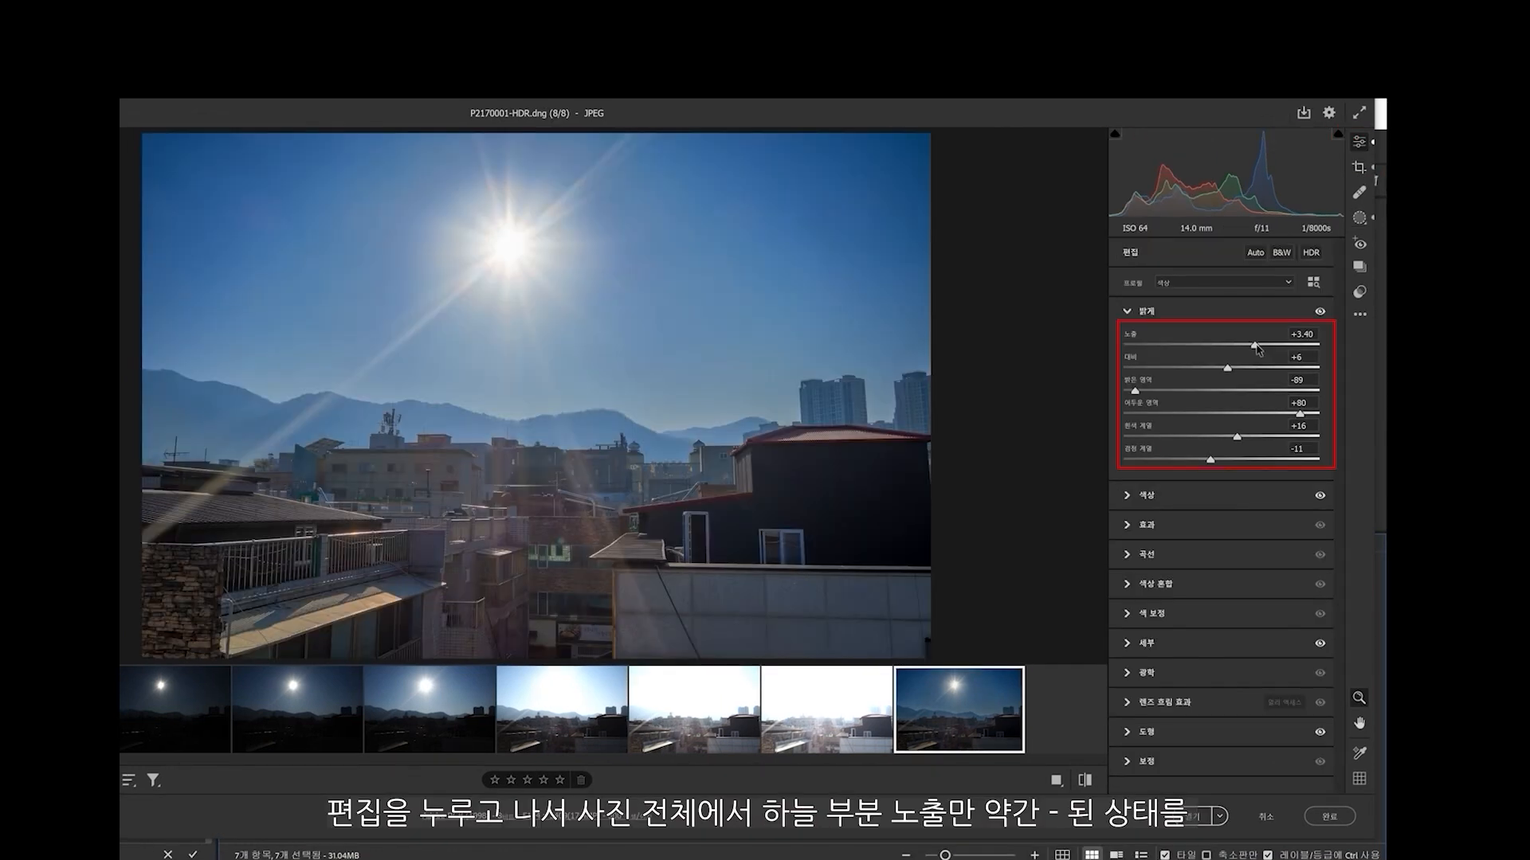
pyautogui.moveTo(1257, 349); pyautogui.dragTo(1250, 353)
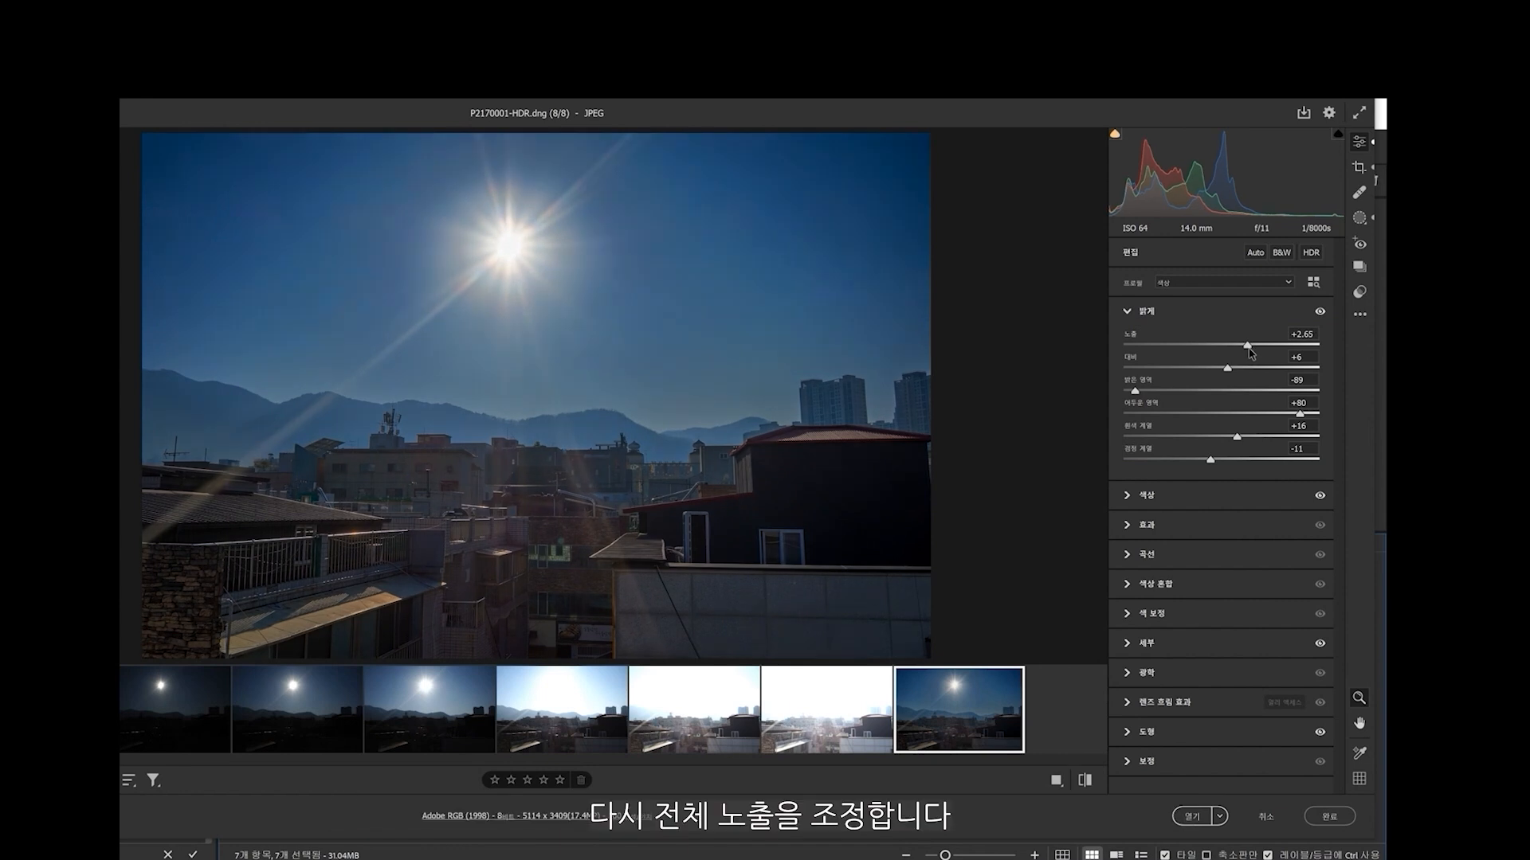
pyautogui.moveTo(1250, 353); pyautogui.dragTo(1254, 351)
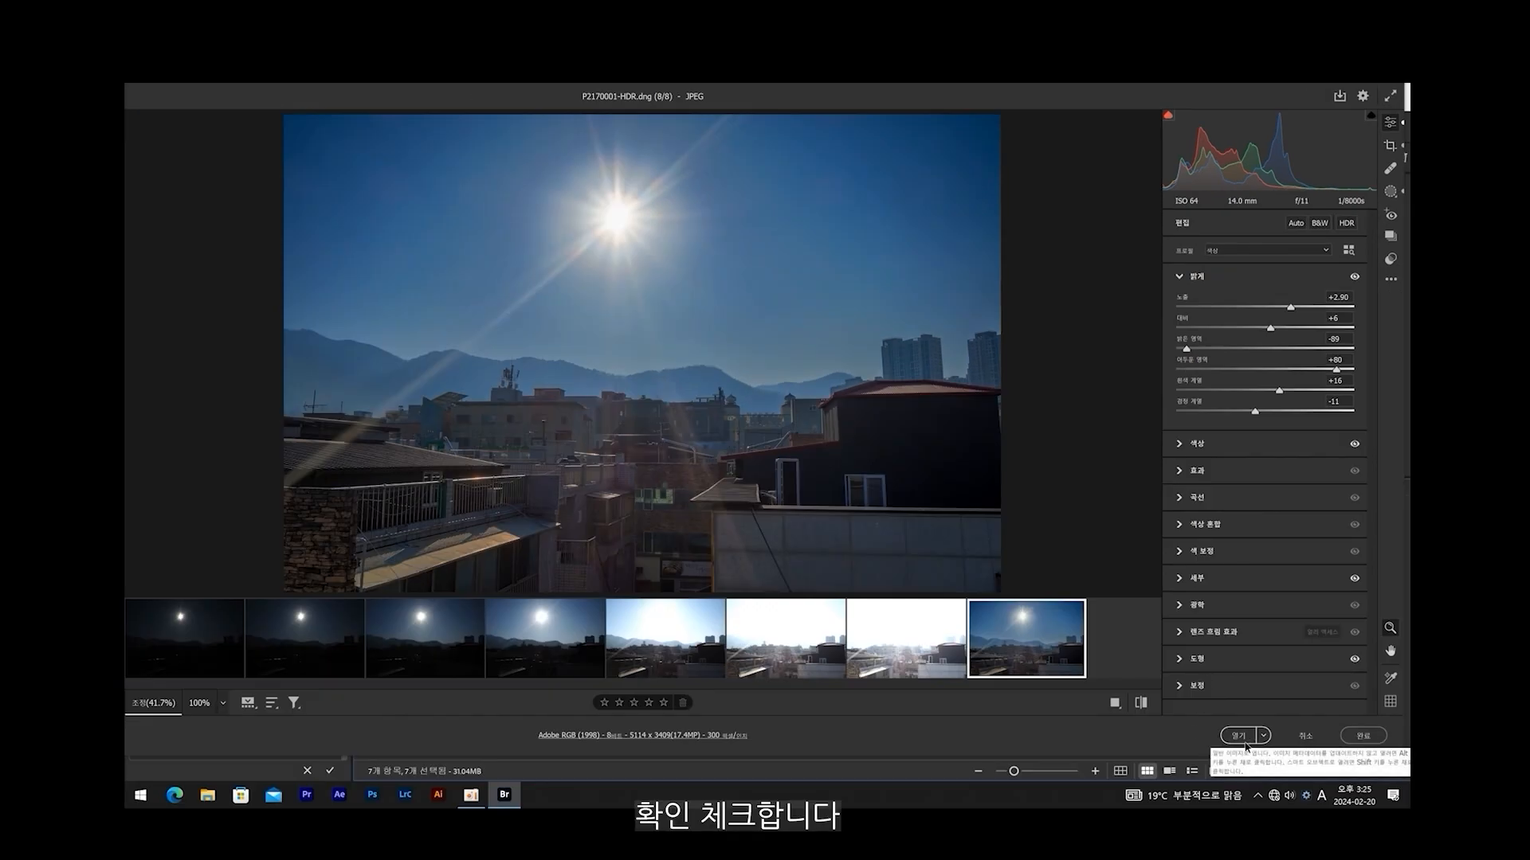
pyautogui.click(1246, 738)
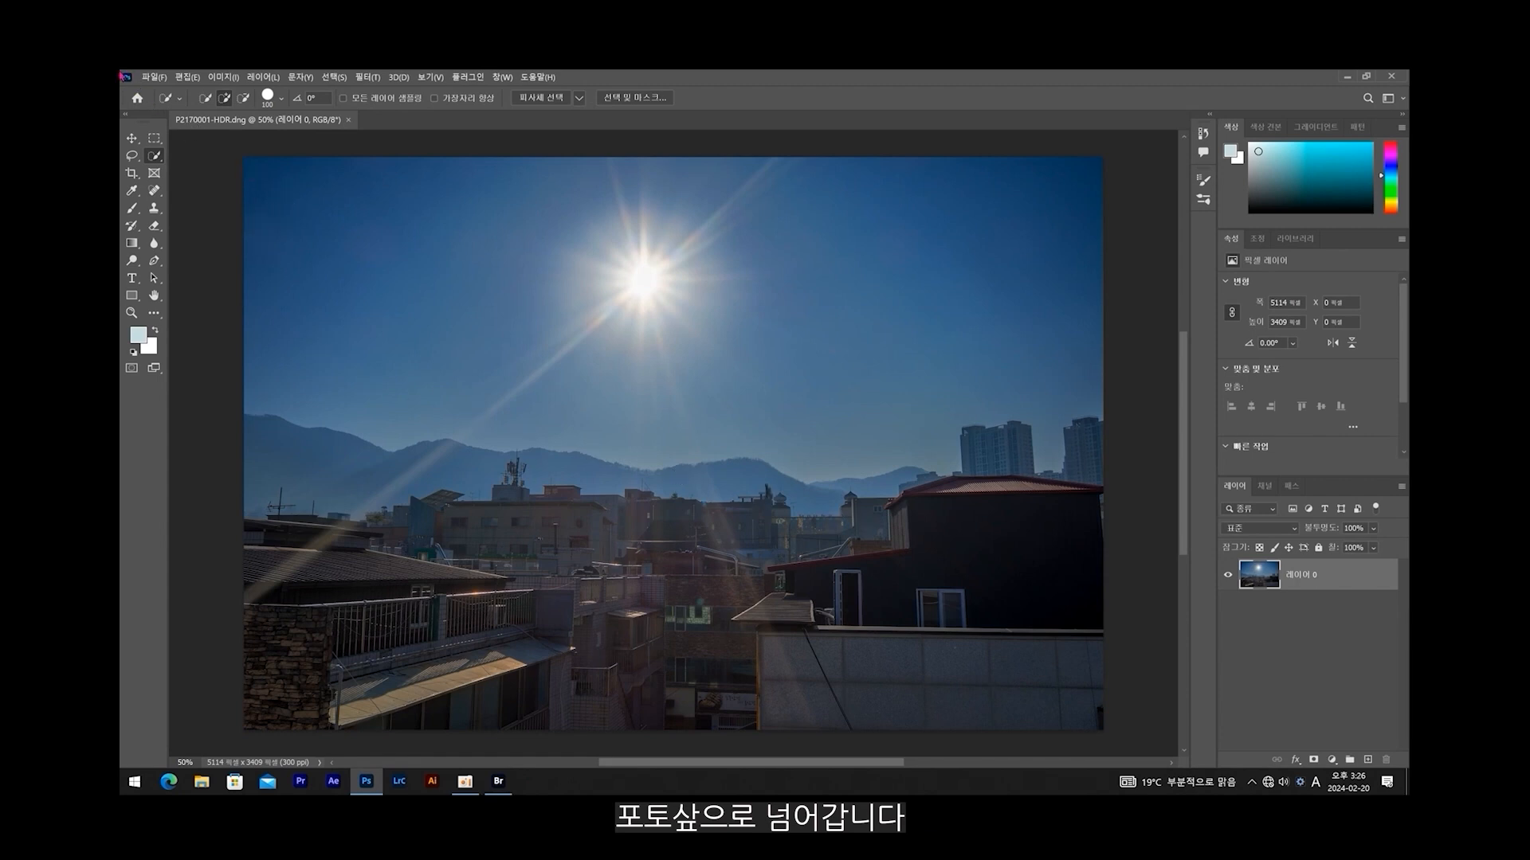
# Save a copy of the photo as a JPEG named P2170001-HDR 복사 with the default JPEG options
pyautogui.click(148, 77)
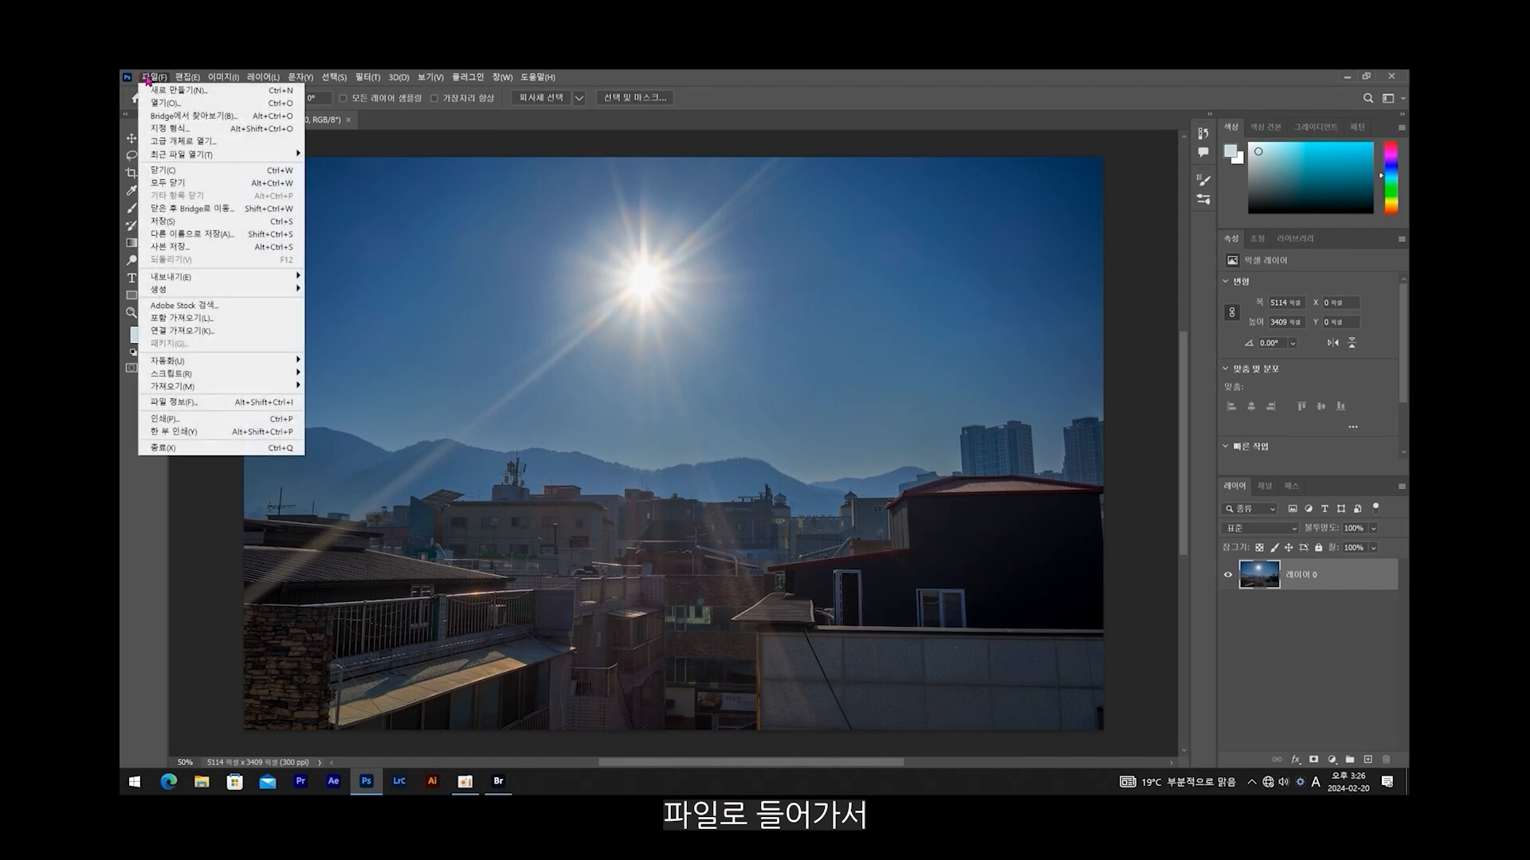
pyautogui.click(182, 239)
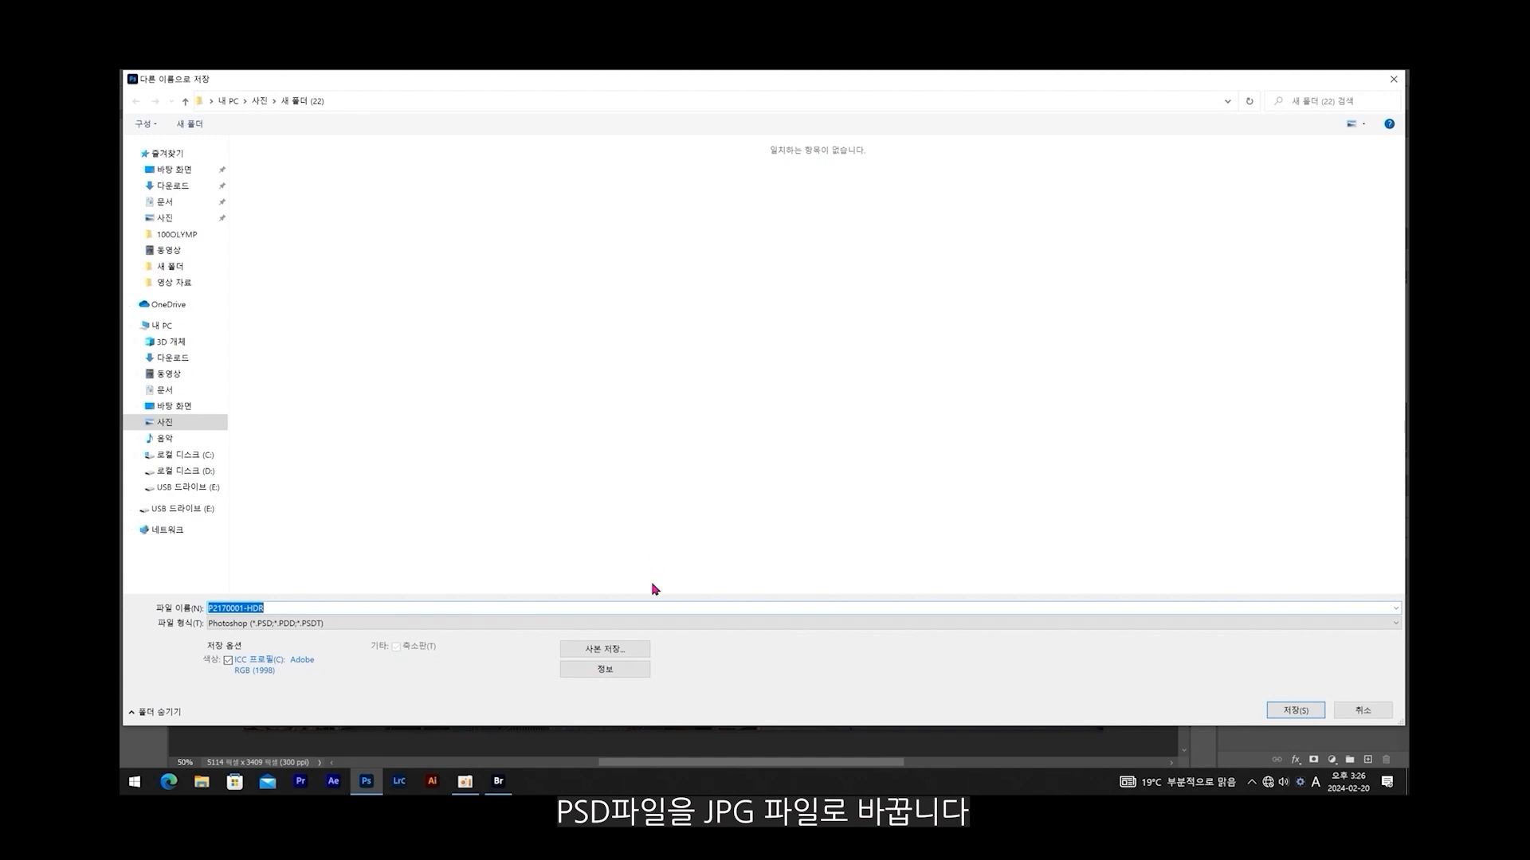
pyautogui.click(620, 649)
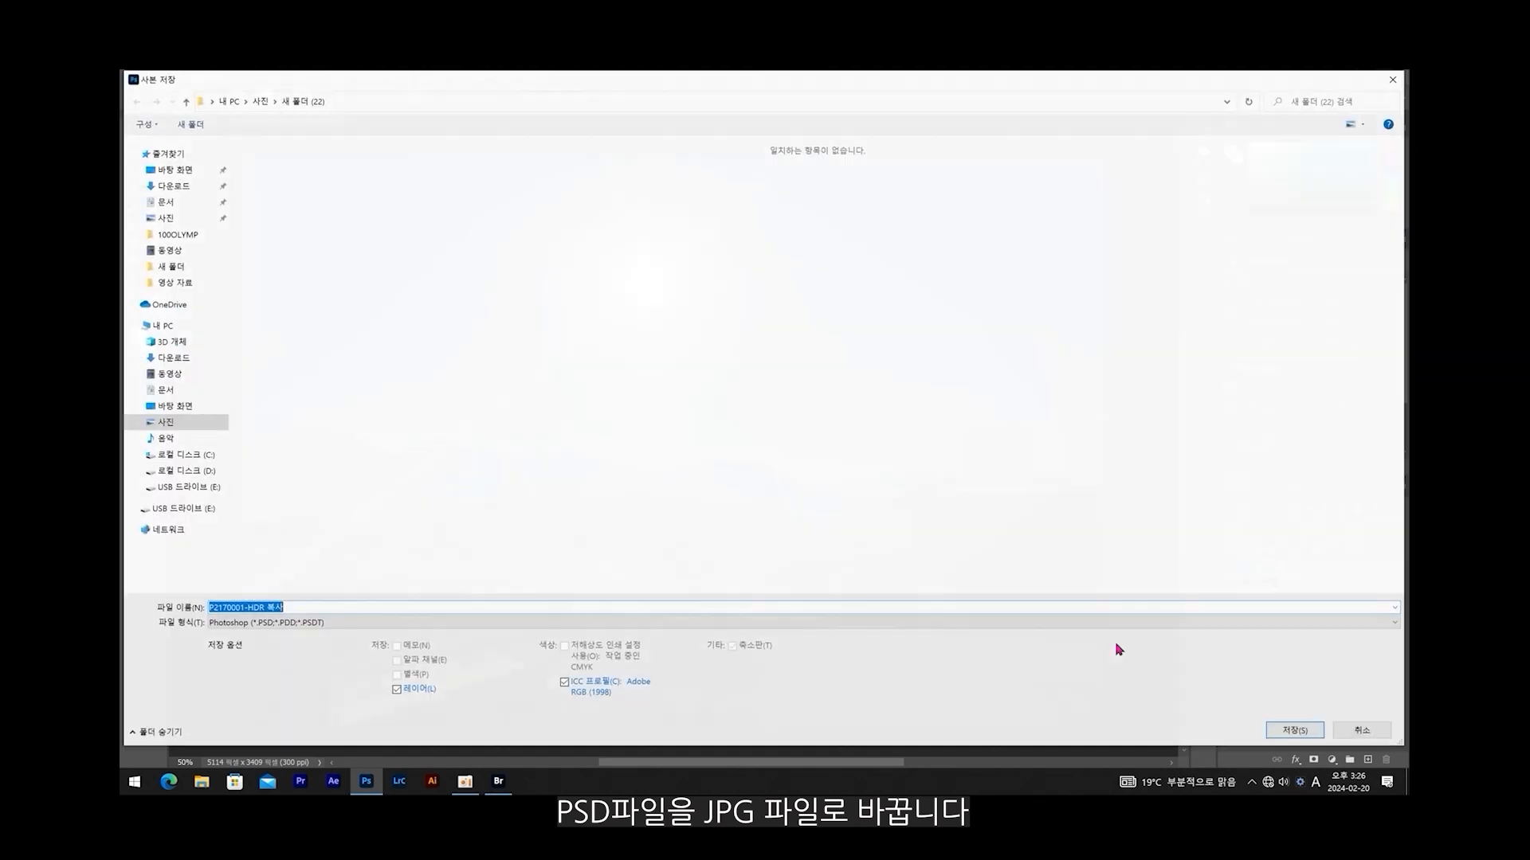
pyautogui.click(1396, 624)
pyautogui.click(249, 472)
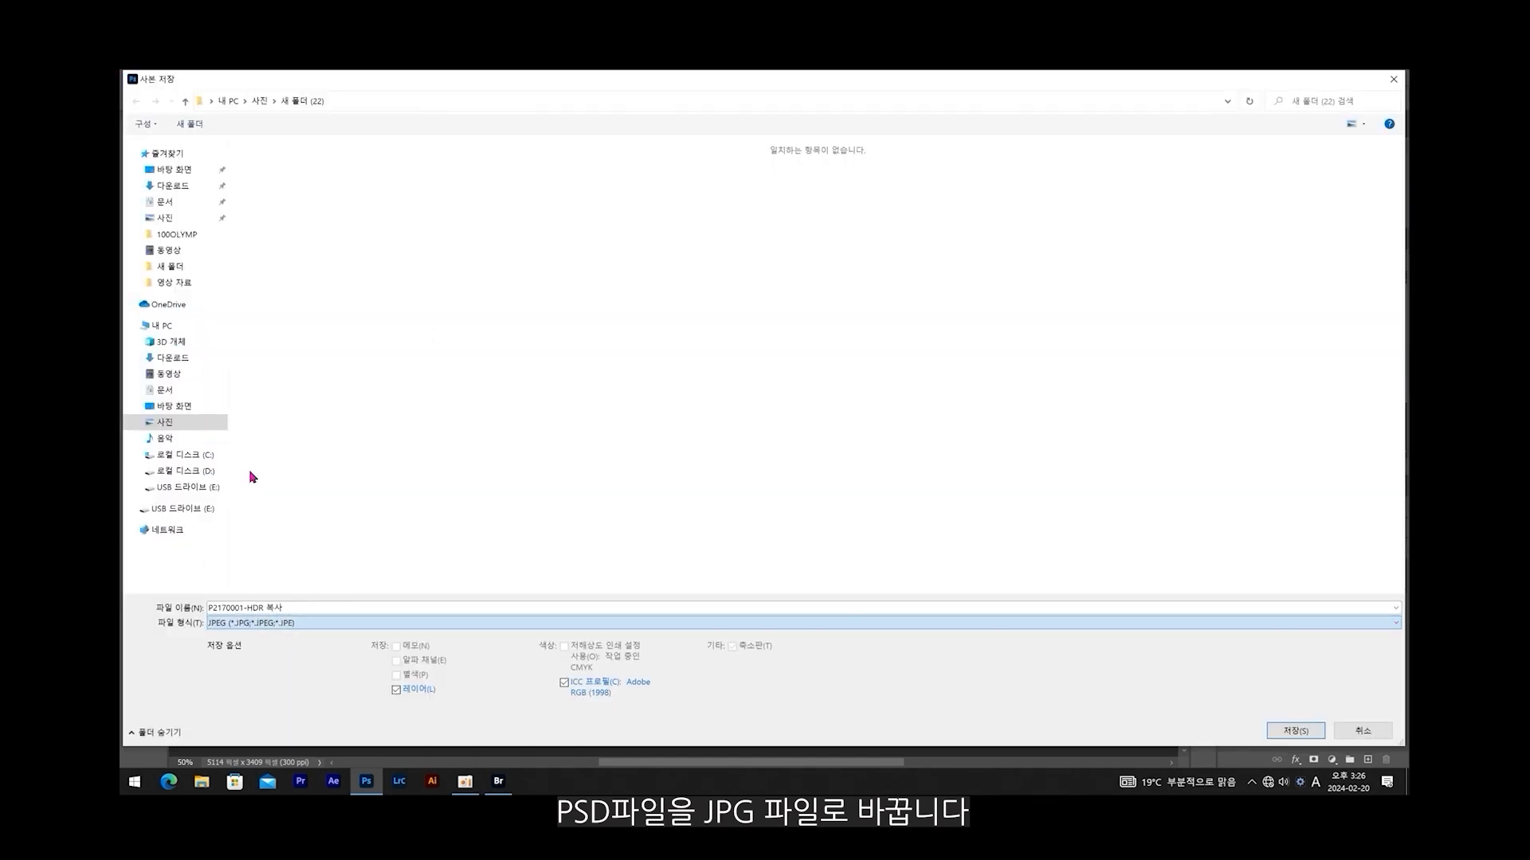
pyautogui.click(1295, 730)
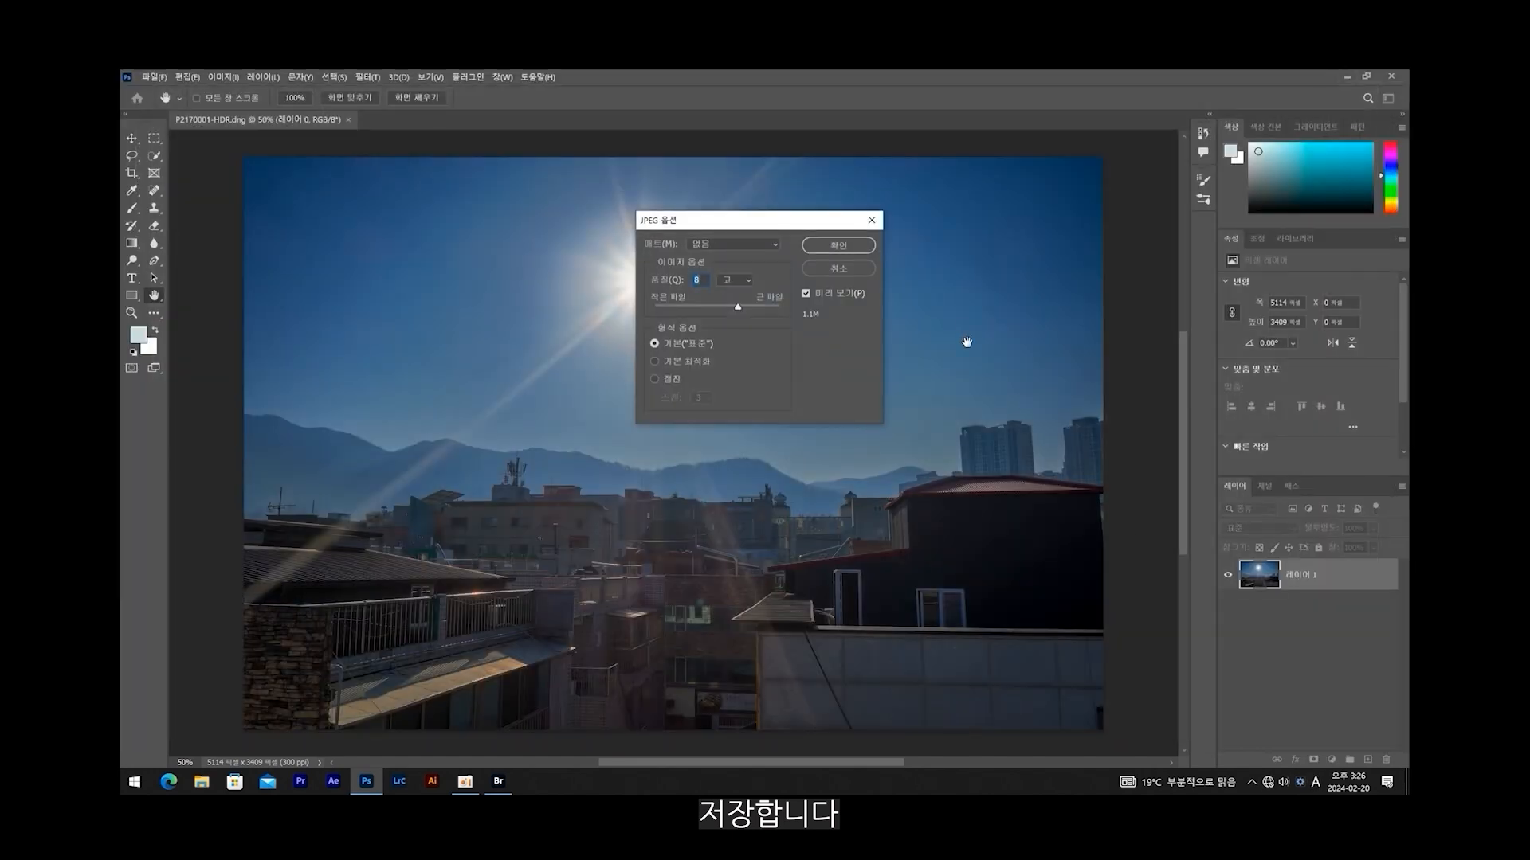
pyautogui.click(835, 249)
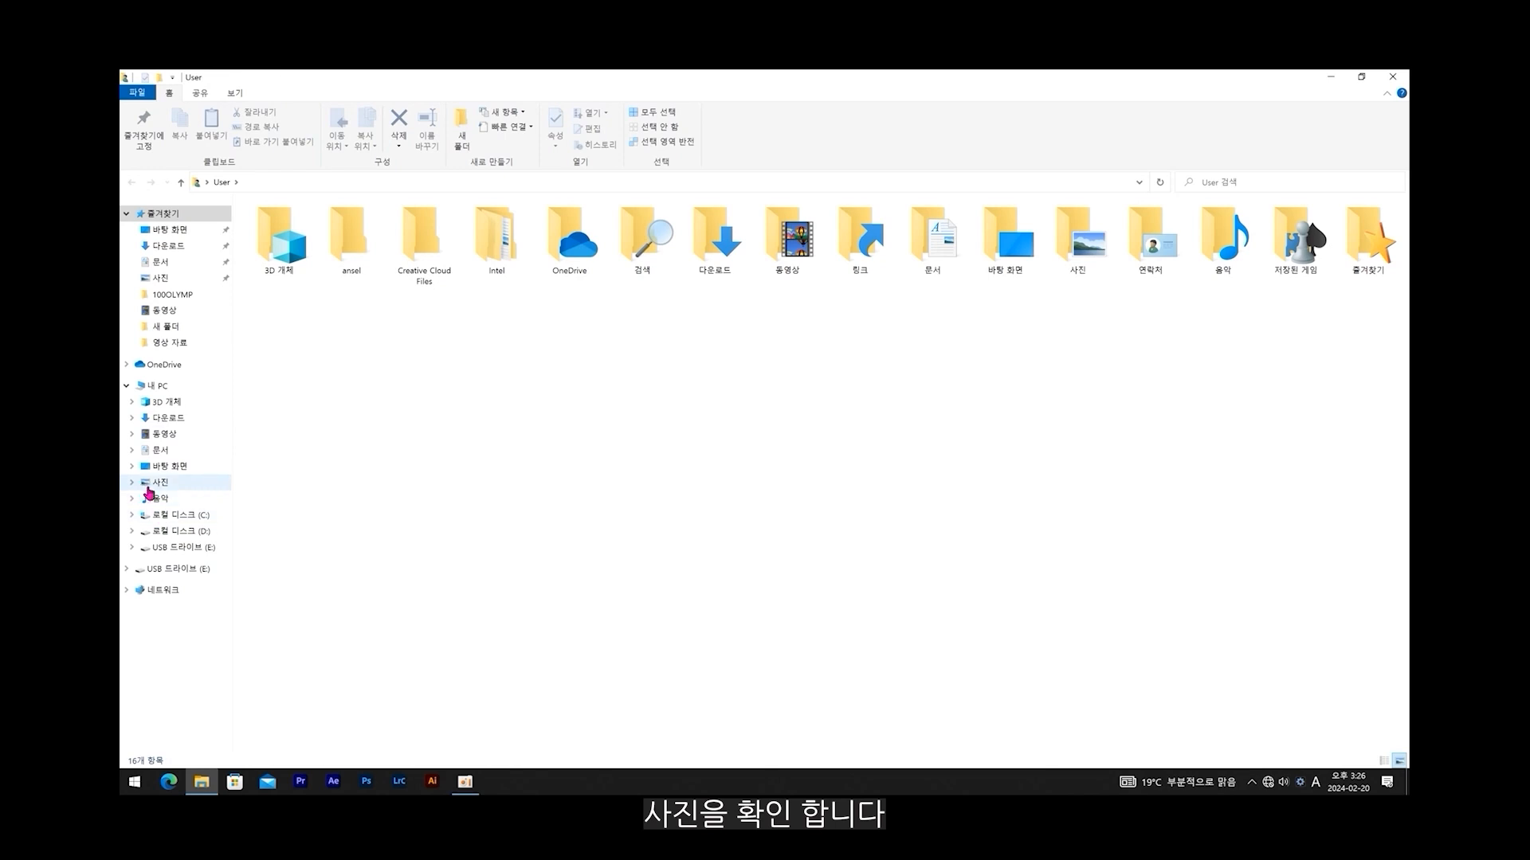
# In File Explorer, go to the pictures subfolder 새 폴더 (22) and open P2170001-HDR 복사.jpg to check the result
pyautogui.click(133, 483)
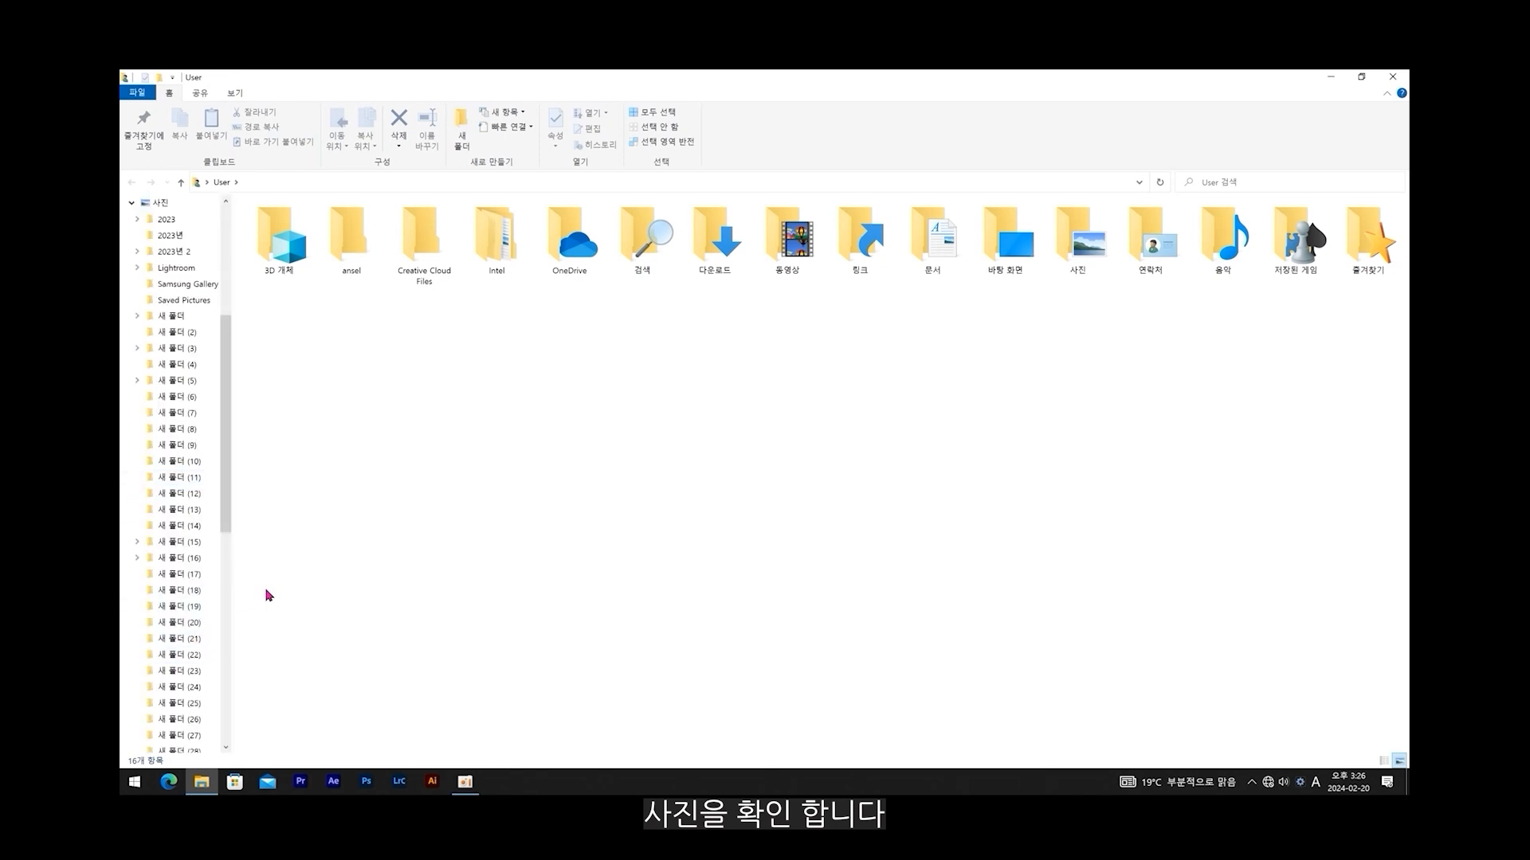
pyautogui.click(181, 654)
pyautogui.doubleClick(362, 249)
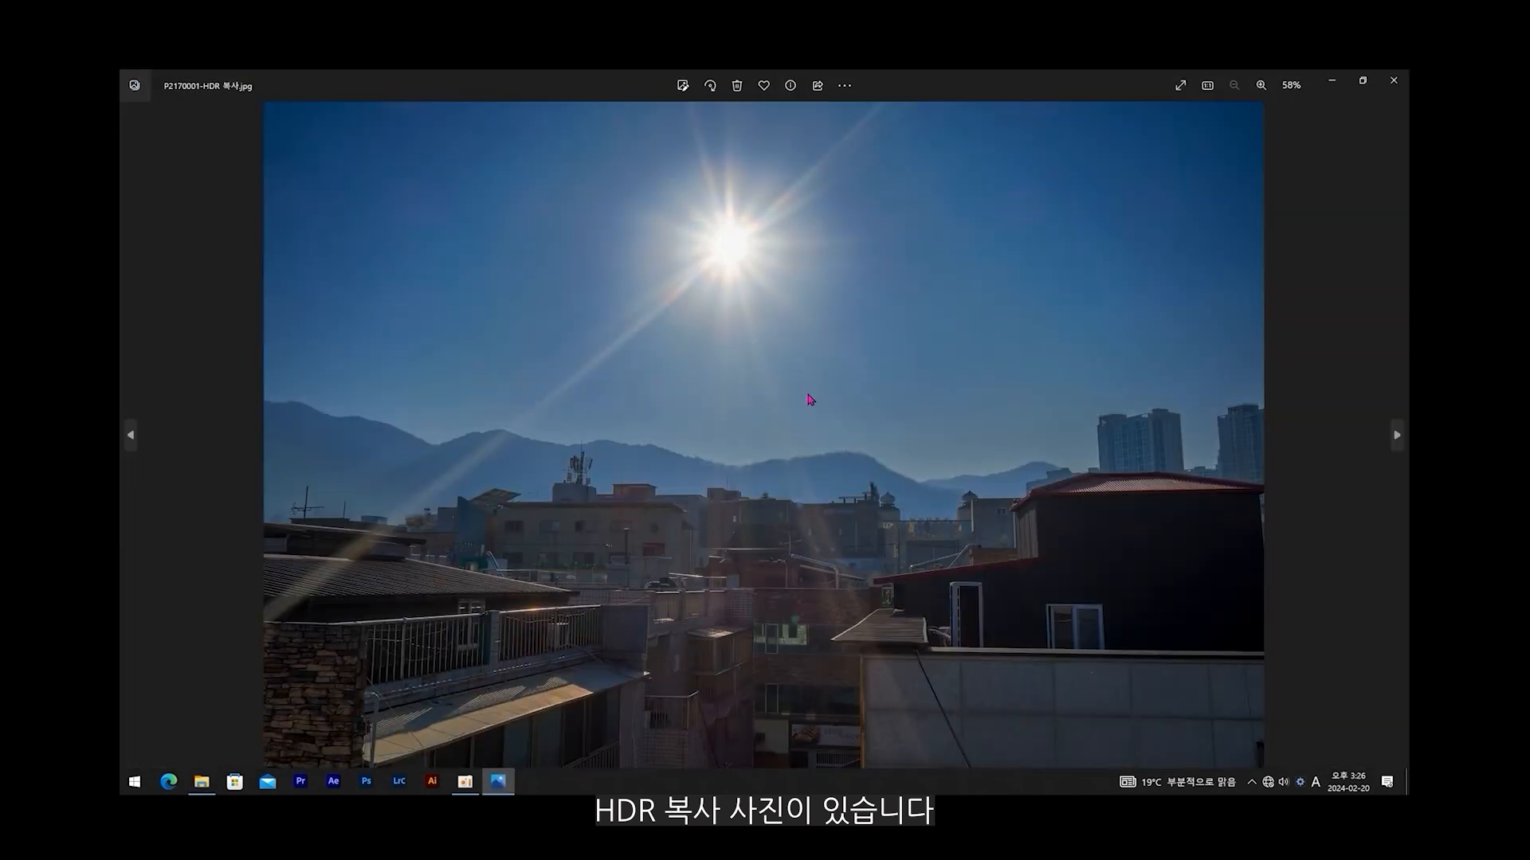